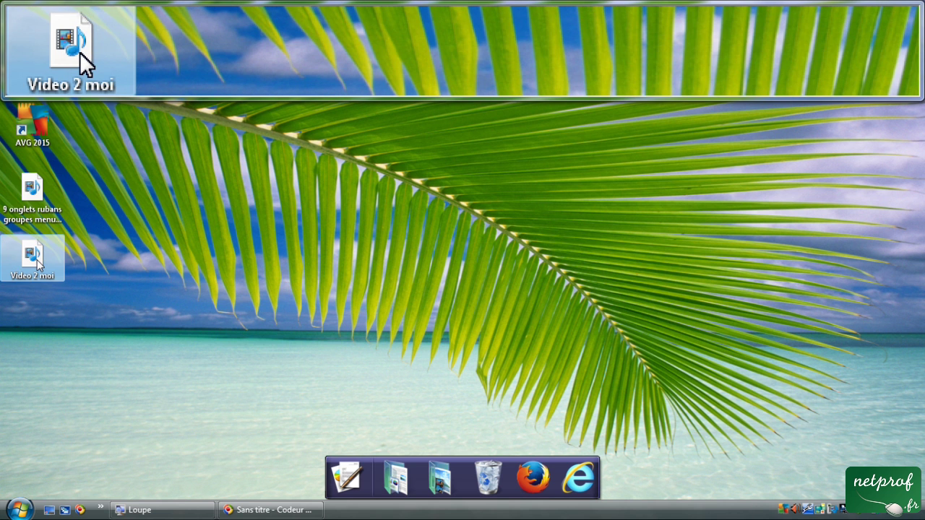
Play the 'Video 2 moi' desktop file in Windows Media Player via its Lecture command.
right_click(34, 266)
left_click(72, 271)
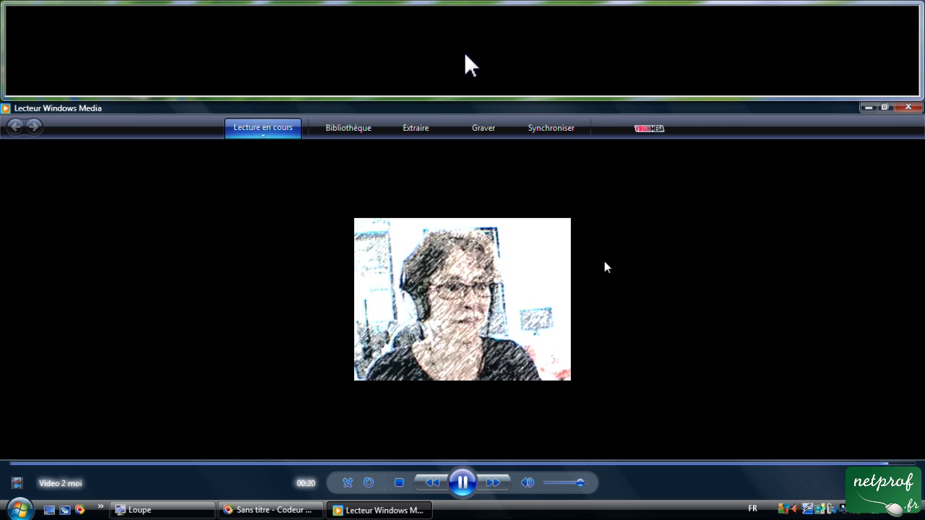
Close the Windows Media Player window to return to the desktop.
left_click(908, 109)
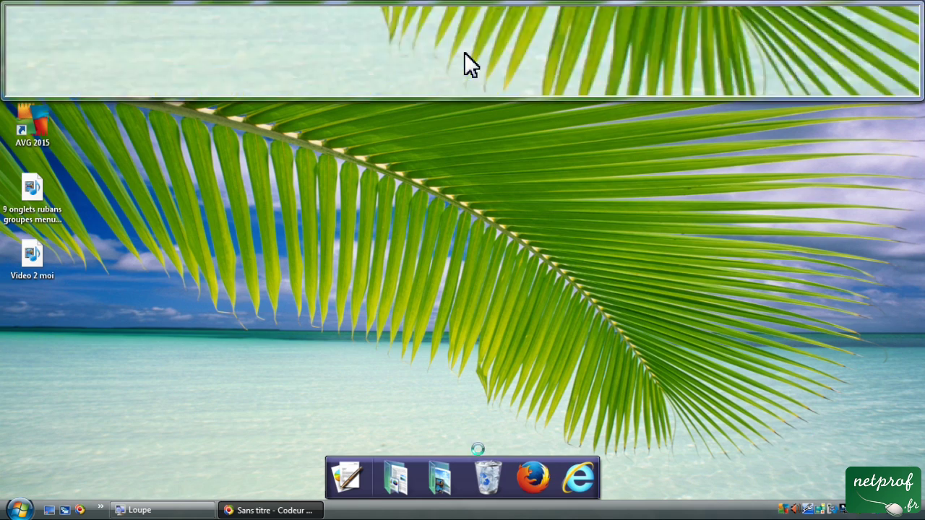
Launch Word 2007 from the Office stack in the dock.
left_click(345, 480)
left_click(327, 437)
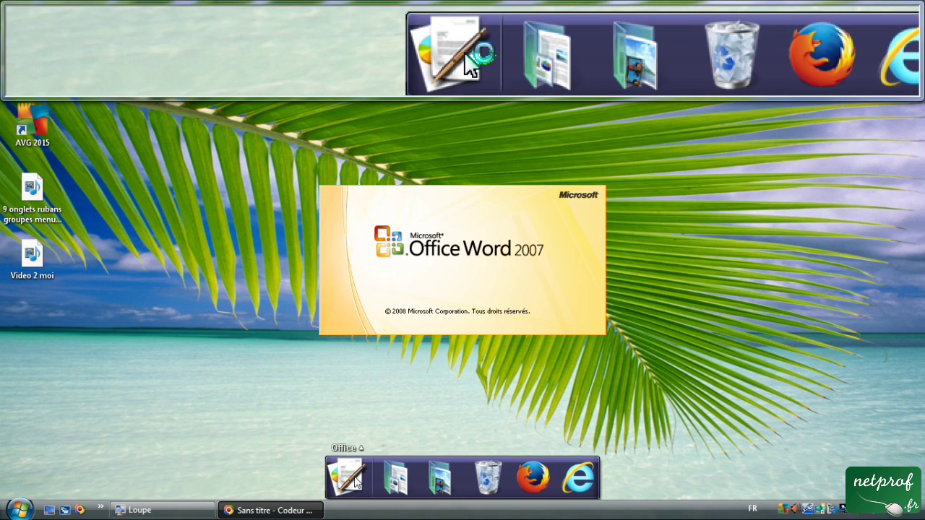
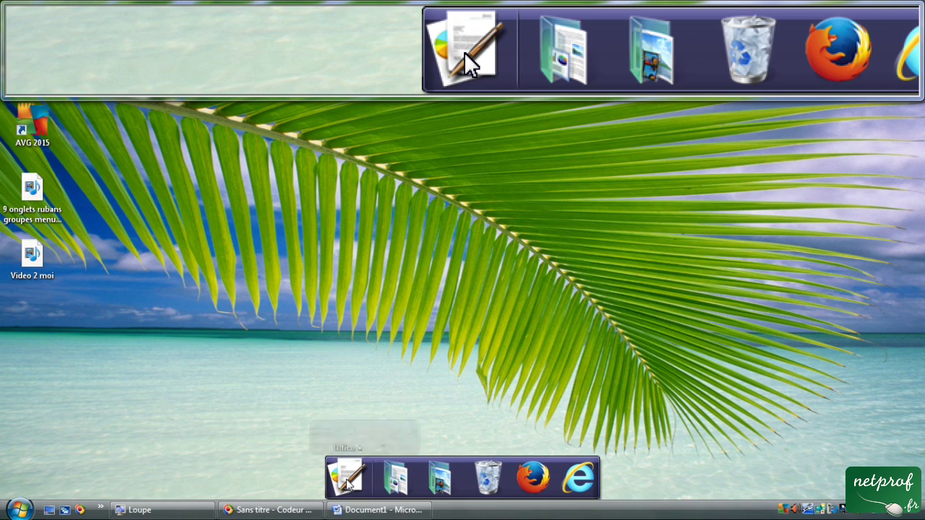
Launch Excel with a blank workbook from the Office stack and minimize it.
left_click(345, 481)
left_click(351, 435)
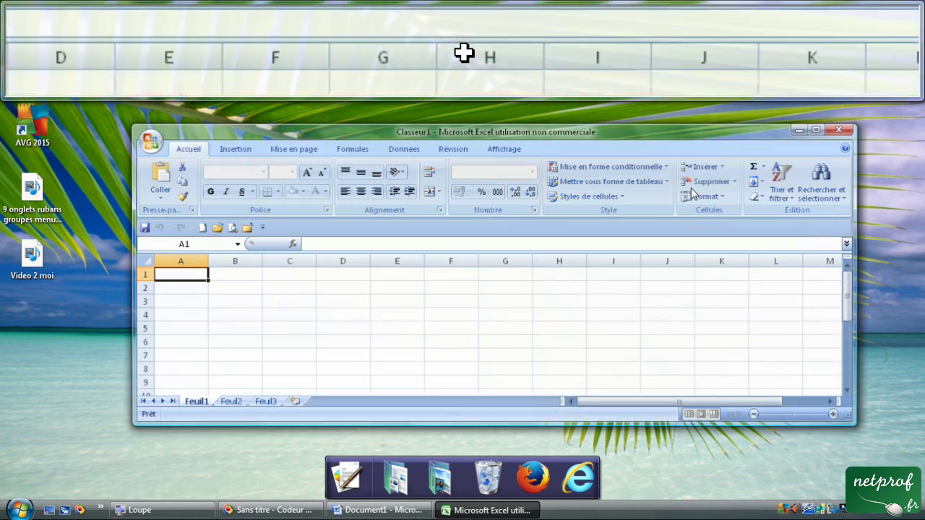
left_click(799, 131)
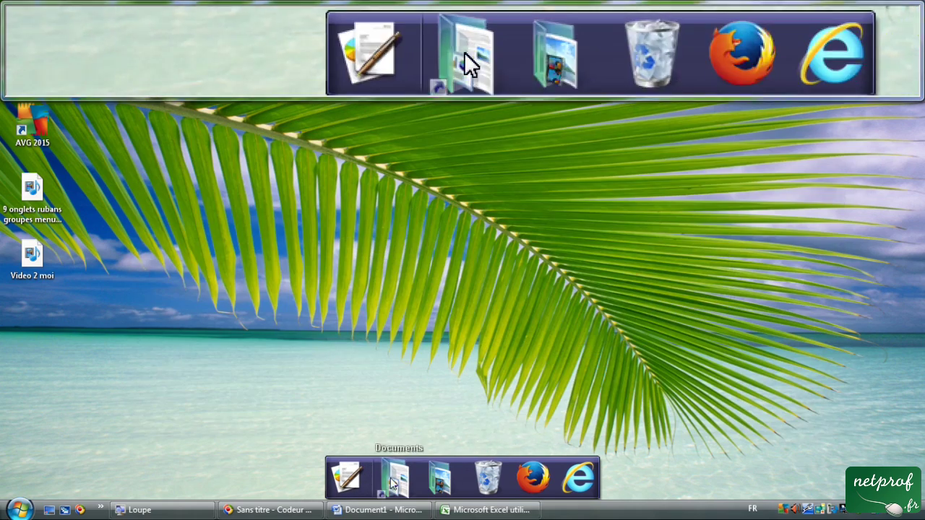
Launch PowerPoint with a blank presentation from the Office stack and minimize it.
left_click(345, 477)
left_click(377, 436)
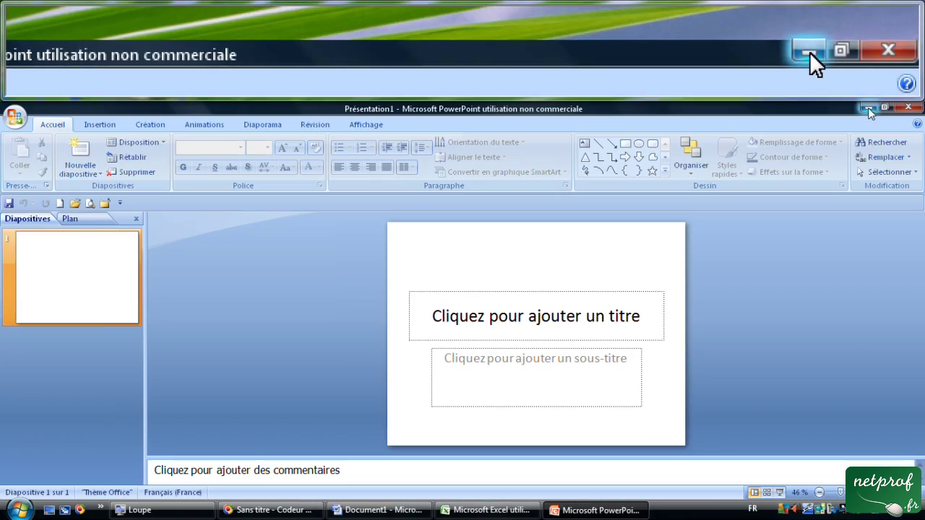
left_click(868, 108)
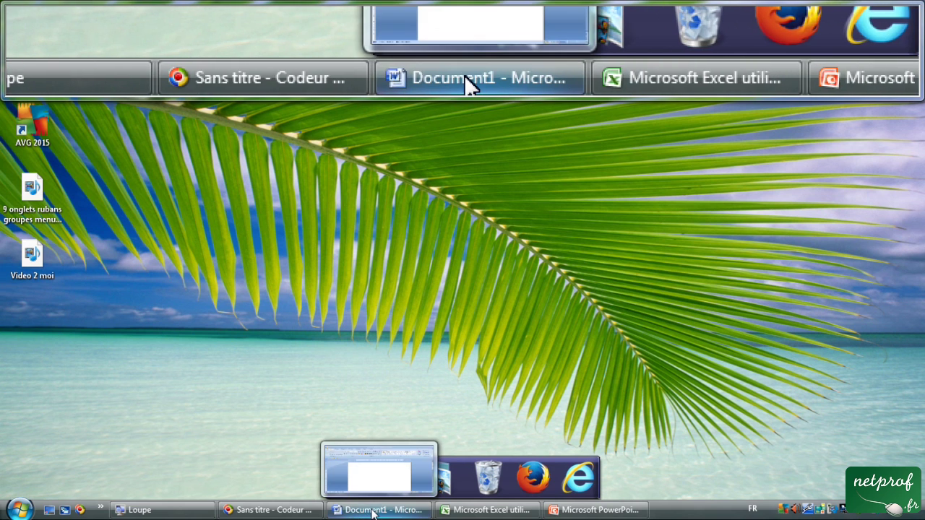
Restore Word's blank Document1 from the taskbar and briefly view the Office button menu.
left_click(371, 509)
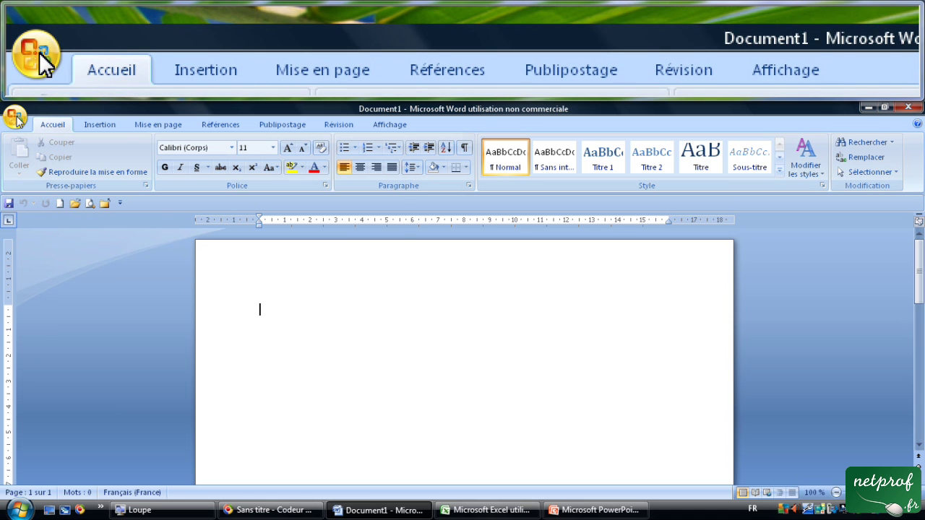
left_click(15, 117)
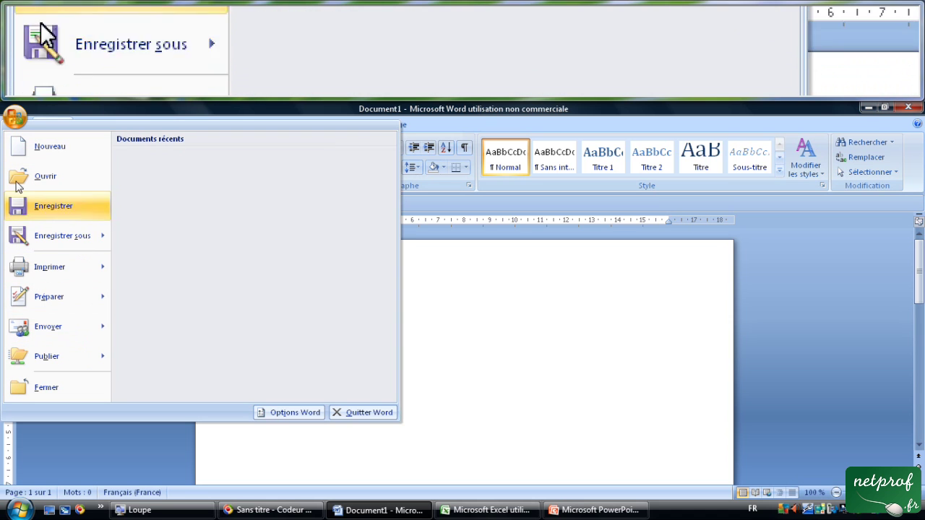
left_click(18, 121)
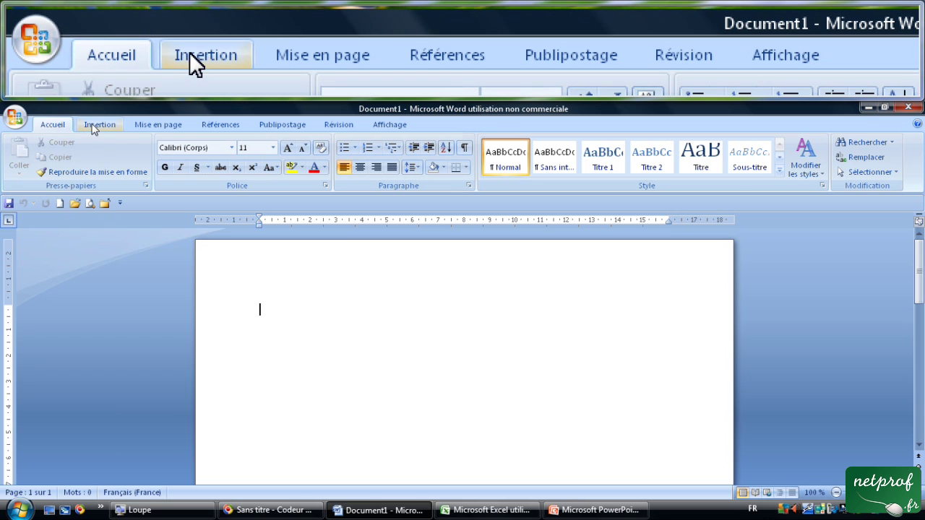
left_click(88, 127)
left_click(154, 126)
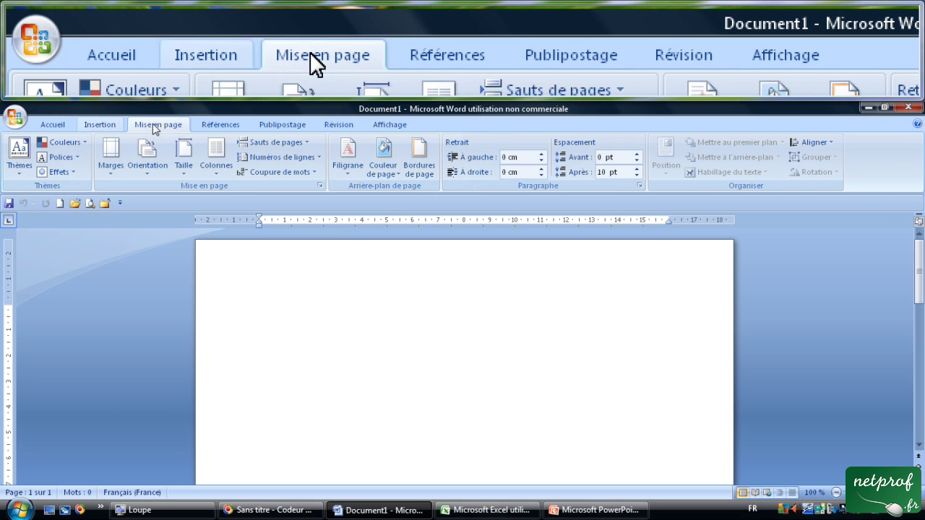
left_click(221, 126)
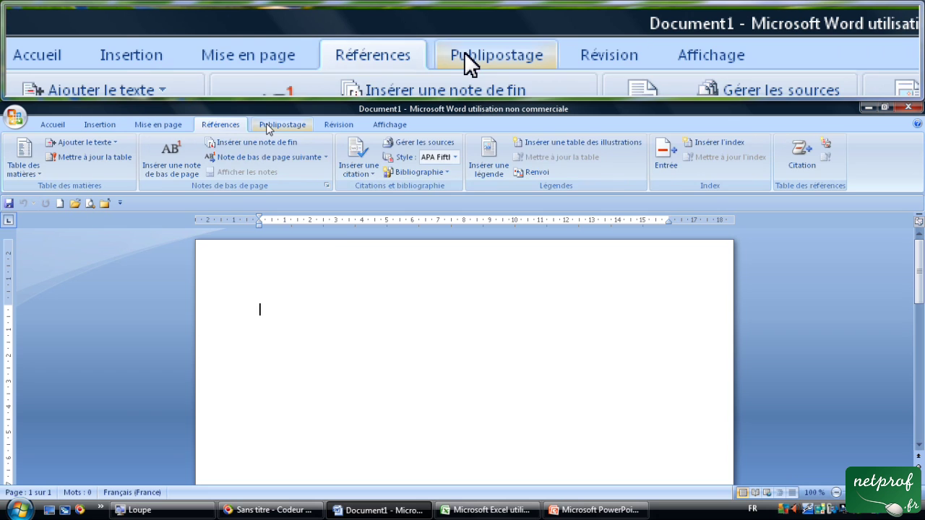
left_click(269, 126)
left_click(335, 125)
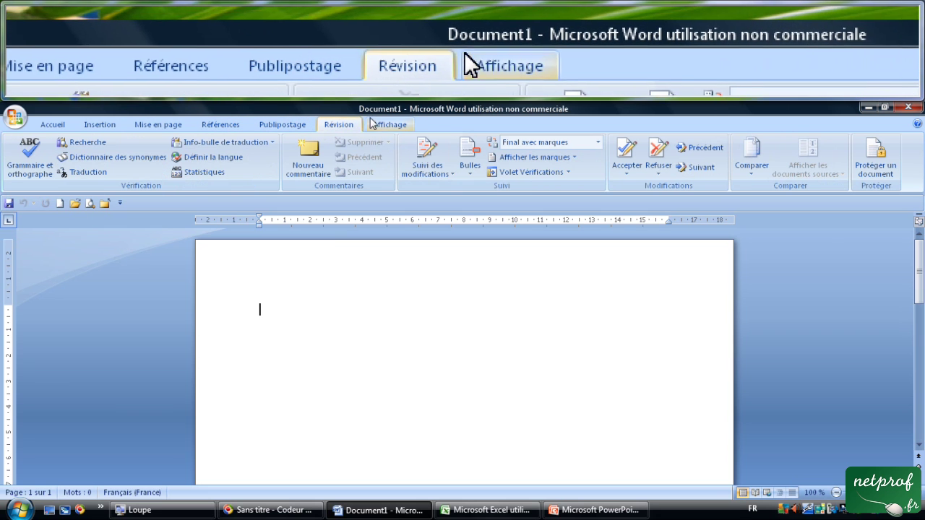
left_click(390, 124)
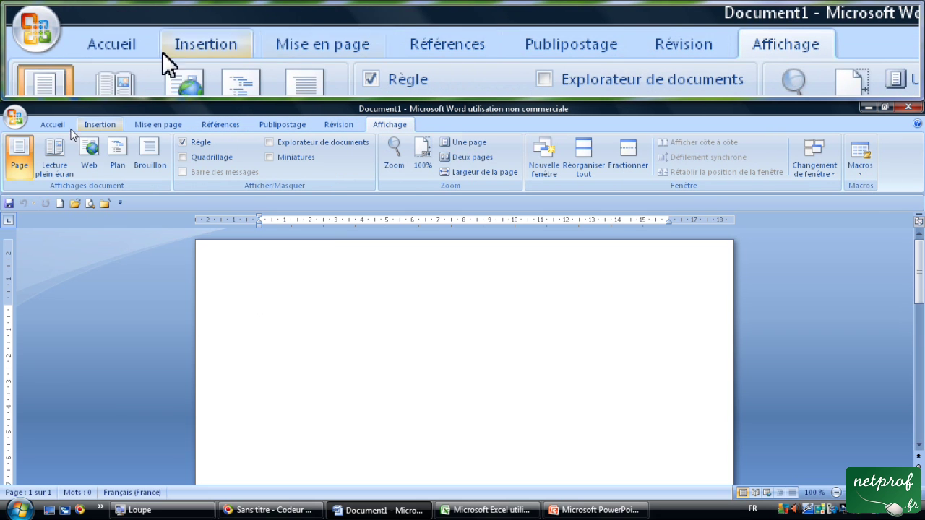
left_click(54, 125)
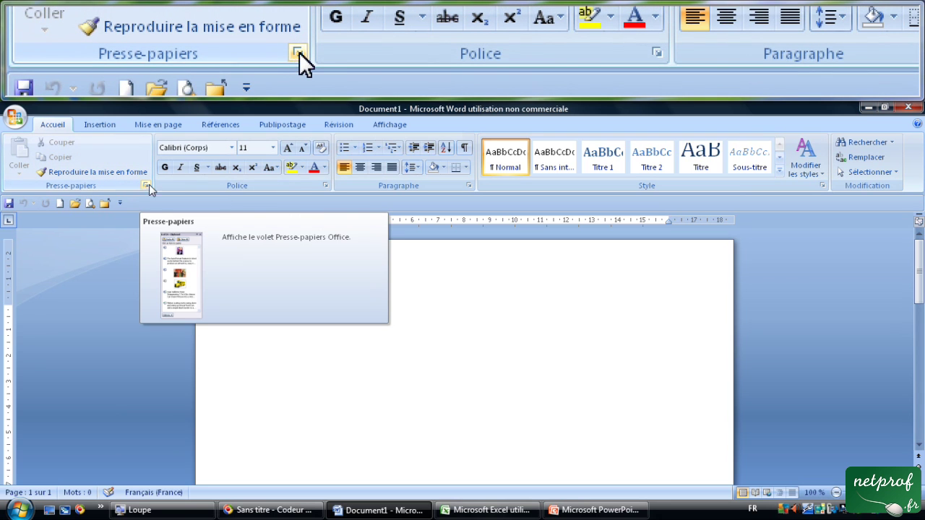
left_click(326, 189)
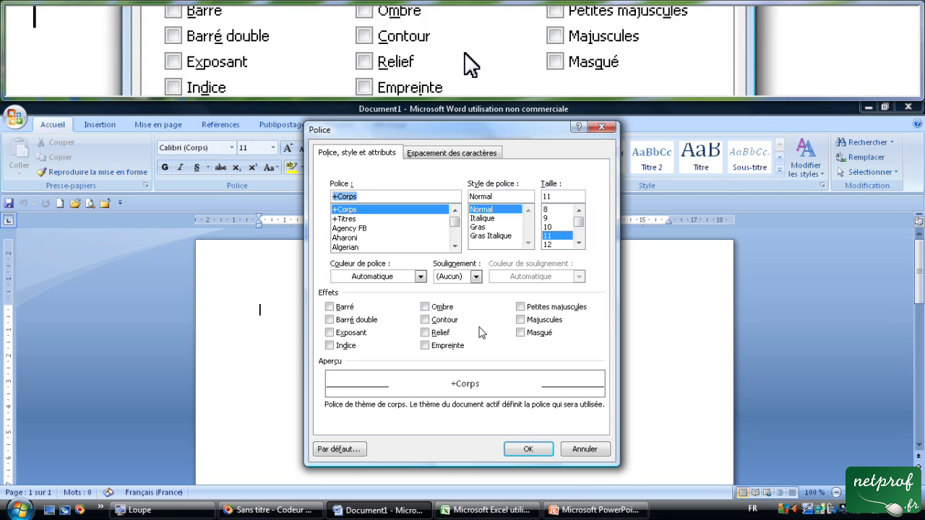
left_click(601, 129)
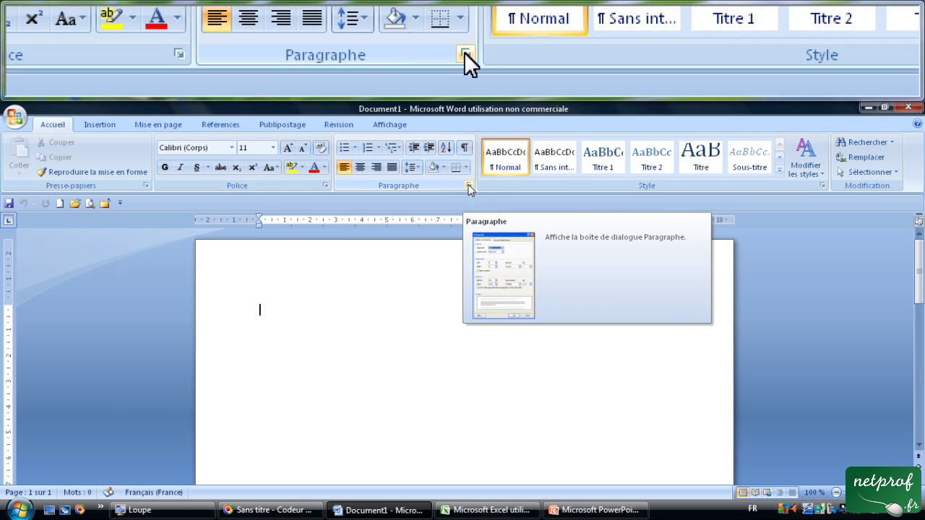
left_click(469, 187)
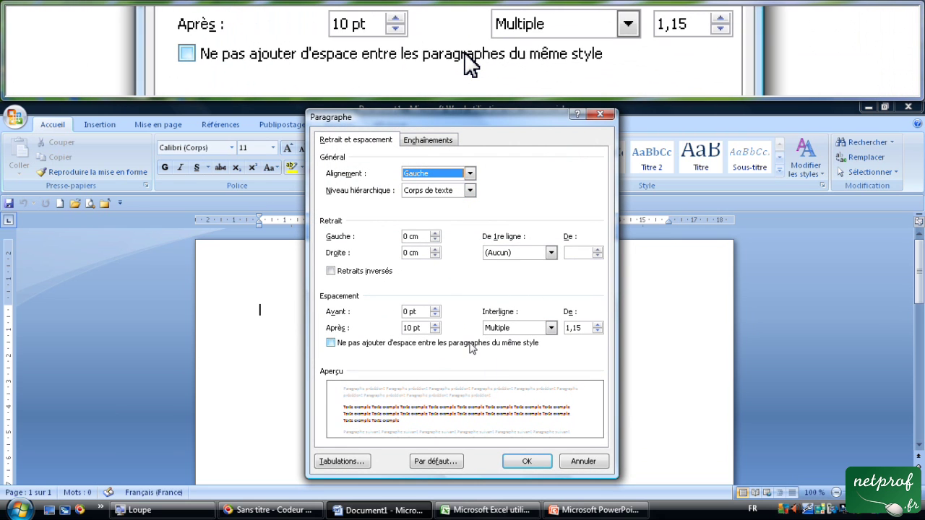
left_click(599, 115)
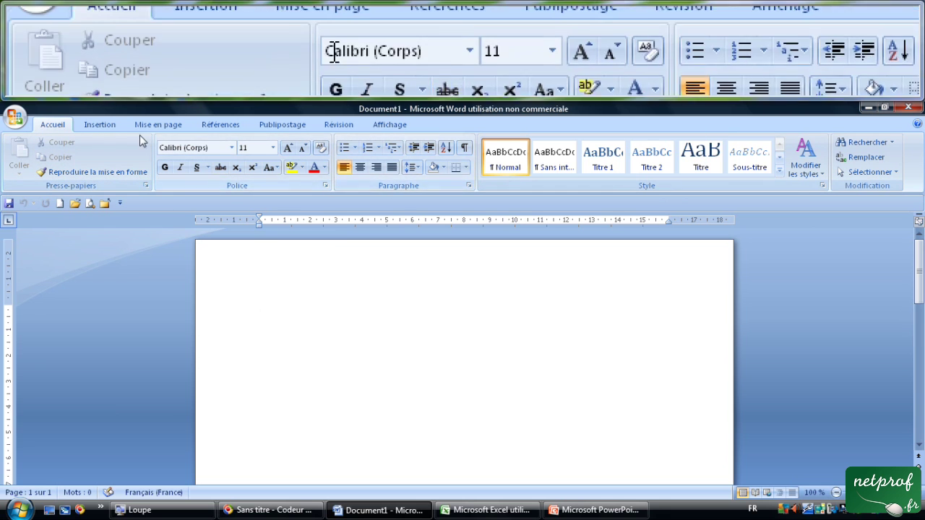
Show Word's Insertion tab commands, then switch to the Mise en page tab.
left_click(103, 126)
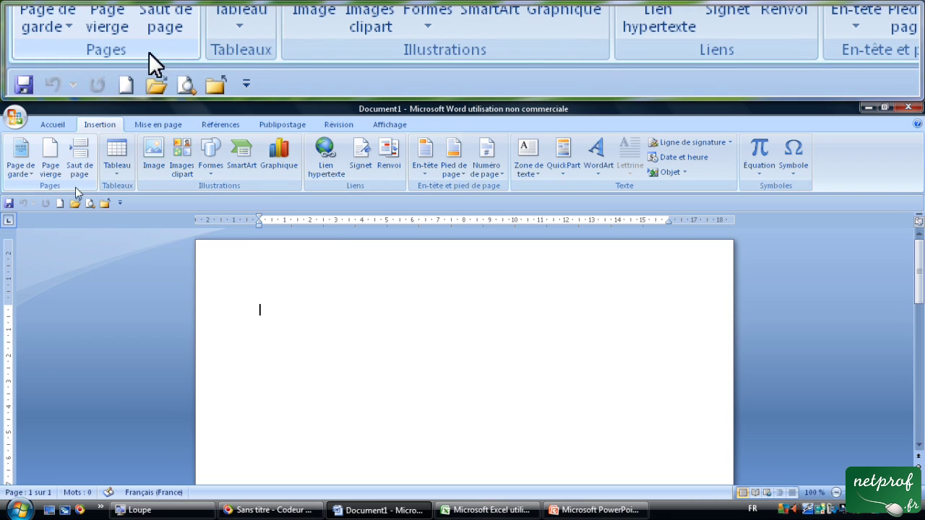
key("super+plus")
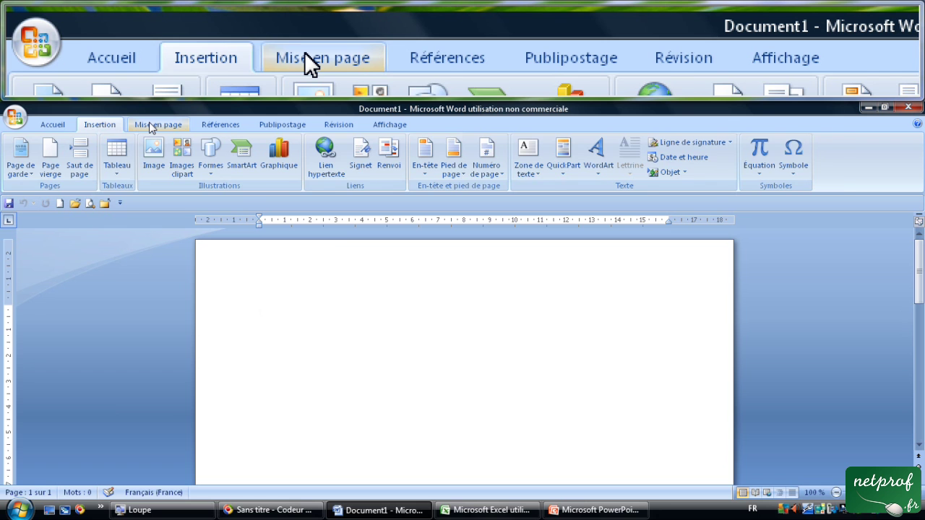
left_click(150, 126)
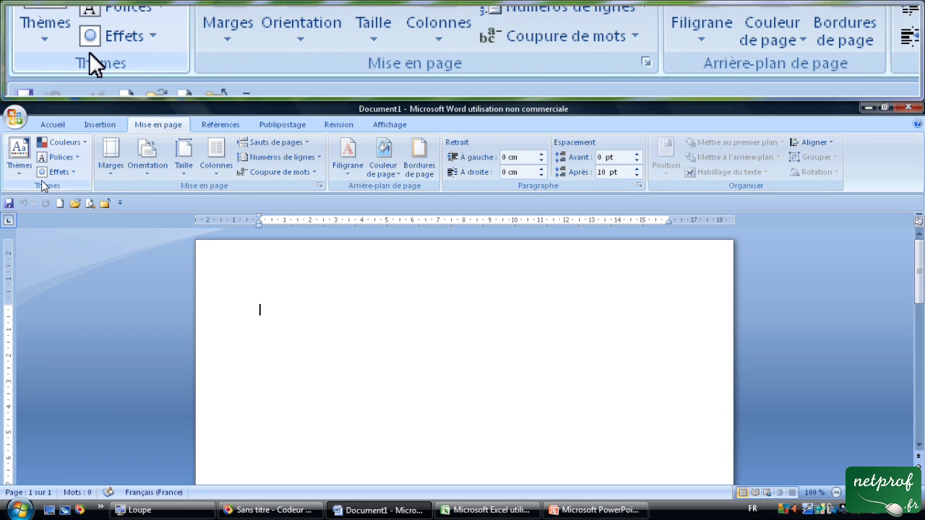
Preview the Mise en page and Paragraphe dialogs without changes, then show the Références tab.
left_click(320, 187)
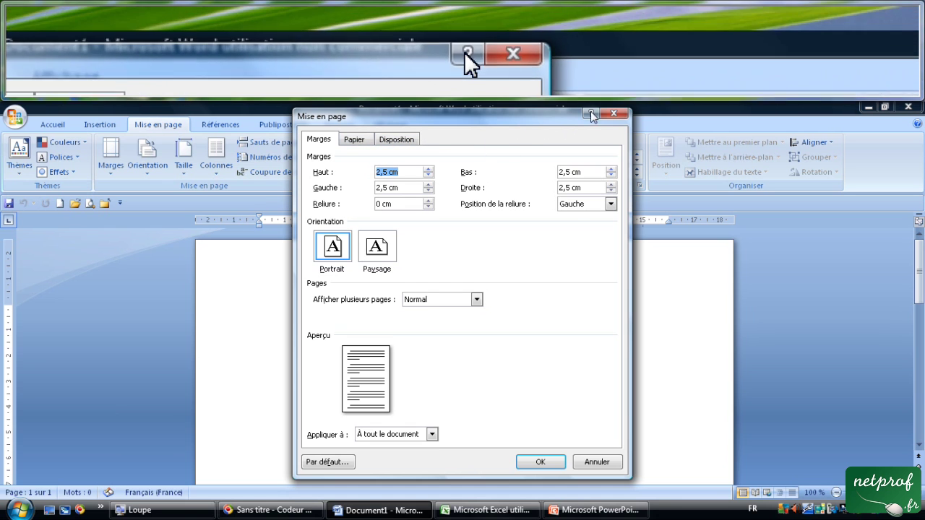
left_click(616, 117)
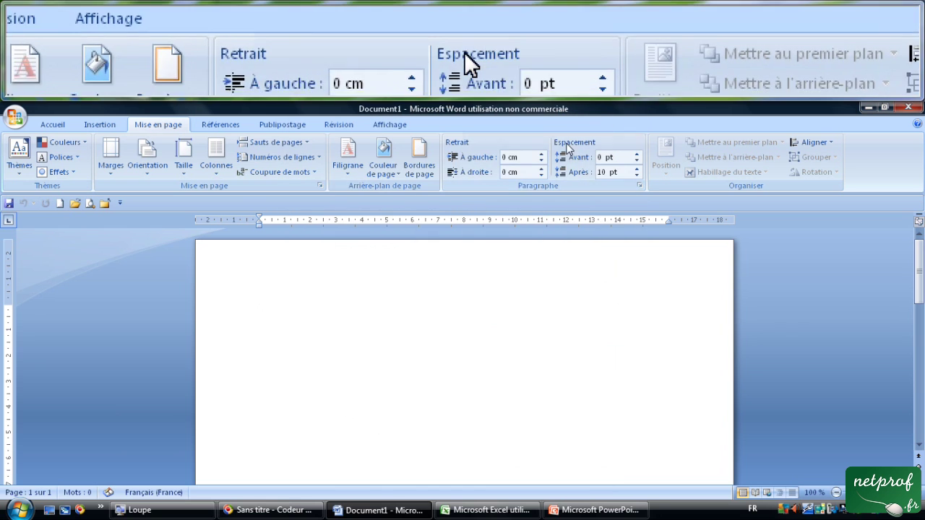
left_click(640, 187)
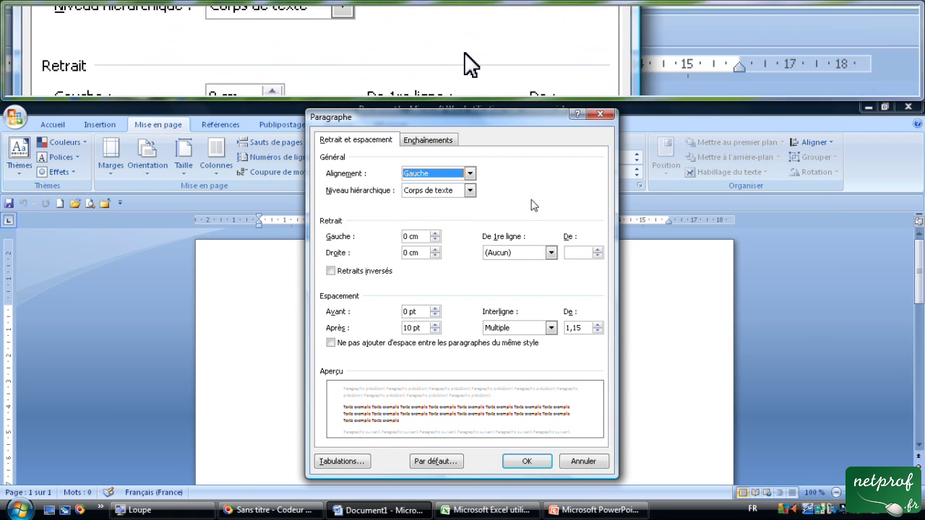
left_click(600, 114)
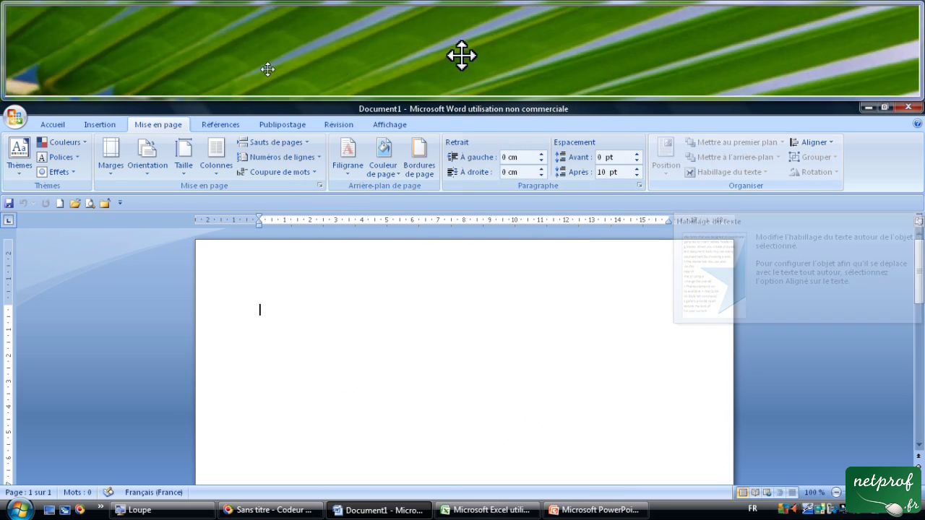
left_click(219, 125)
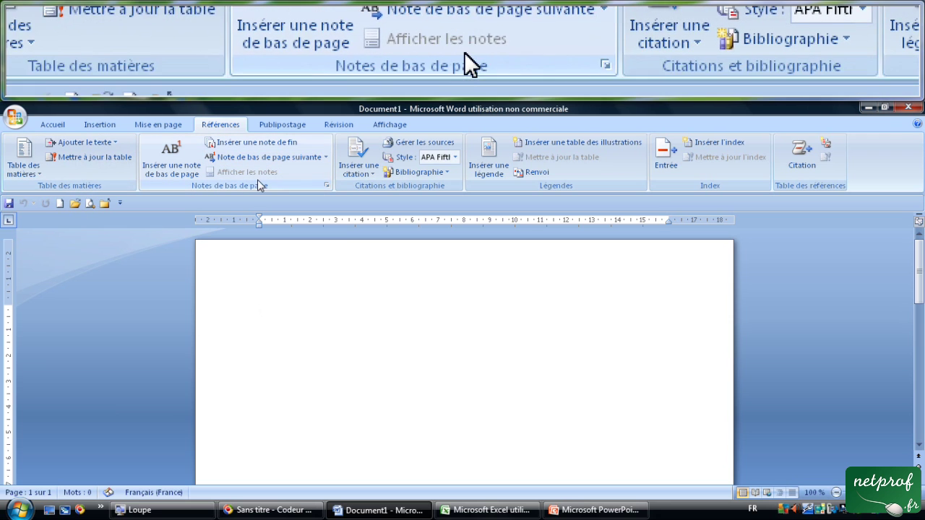
left_click(328, 187)
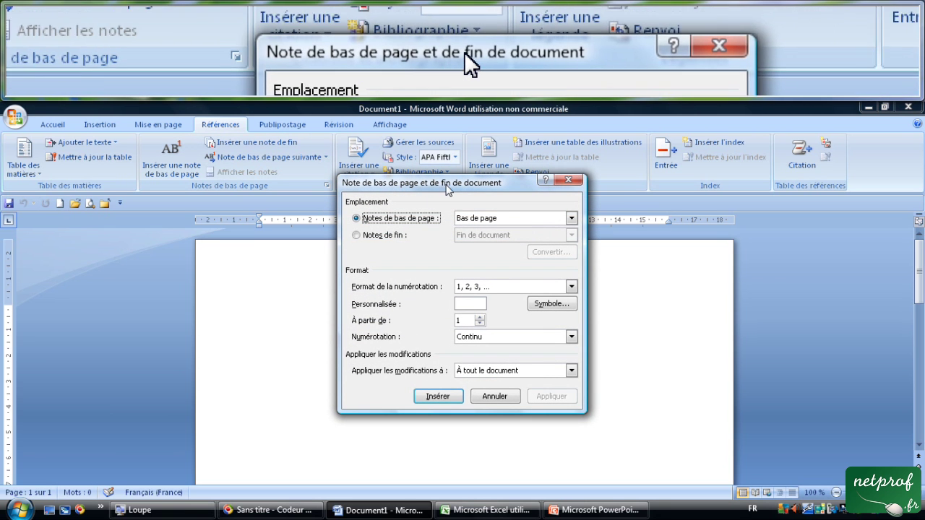
left_click(569, 180)
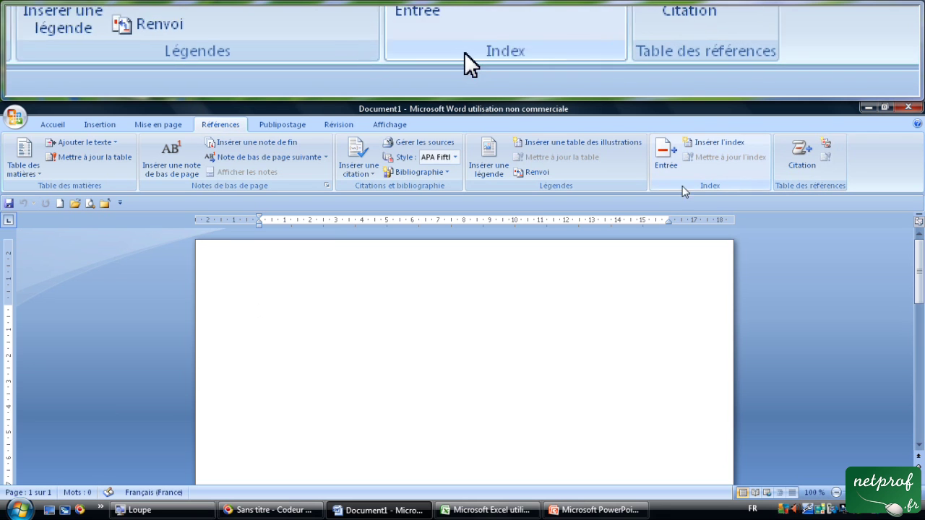
Show the Publipostage tab, then switch to the Révision tab.
left_click(281, 128)
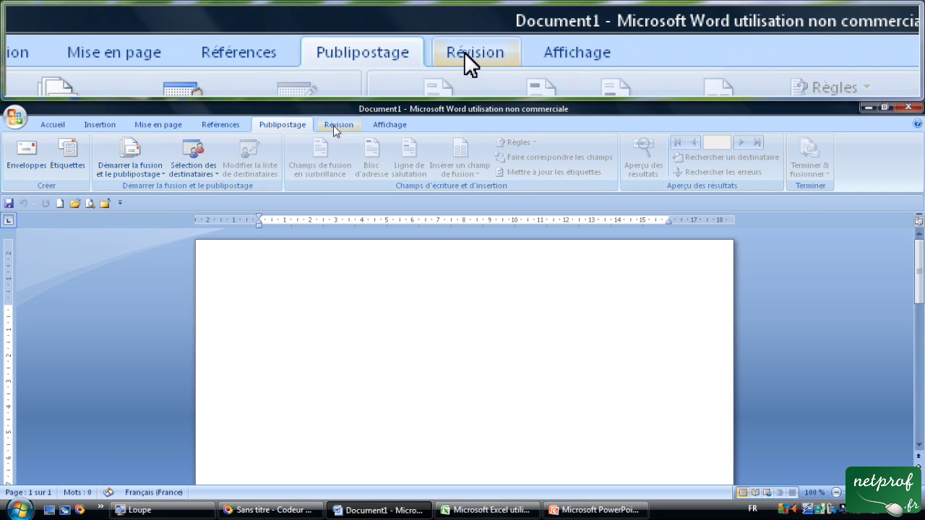
left_click(333, 125)
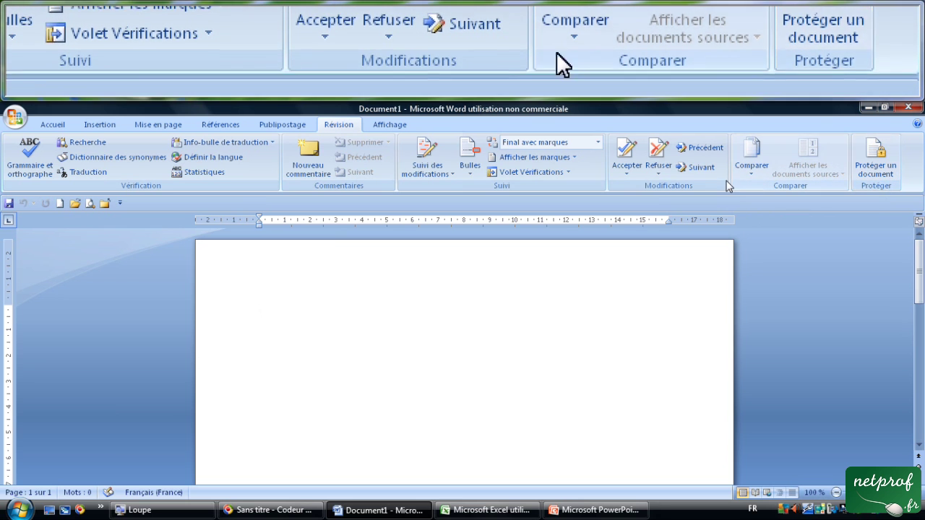
Show the Affichage tab with its document views, zoom, window and macros groups.
left_click(398, 124)
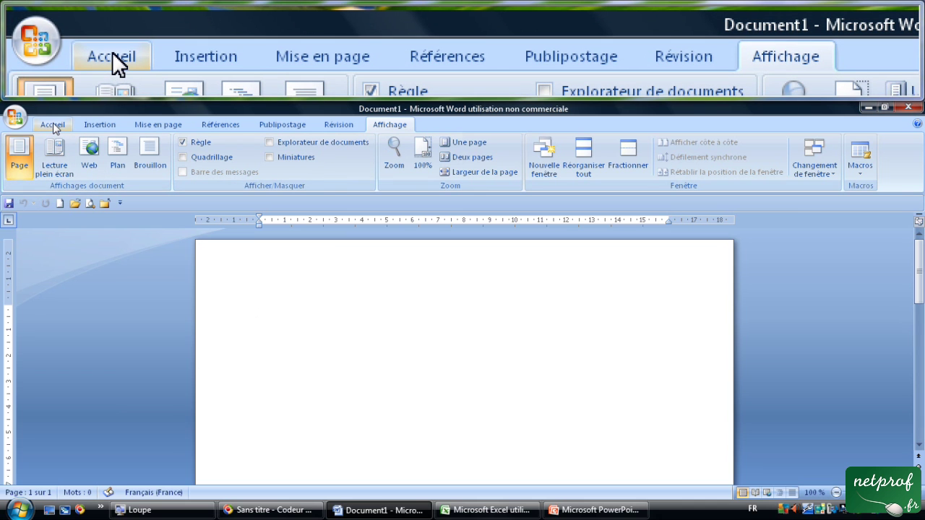
Cycle through the Accueil, Insertion, Mise en page, Références and Publipostage tabs.
left_click(52, 127)
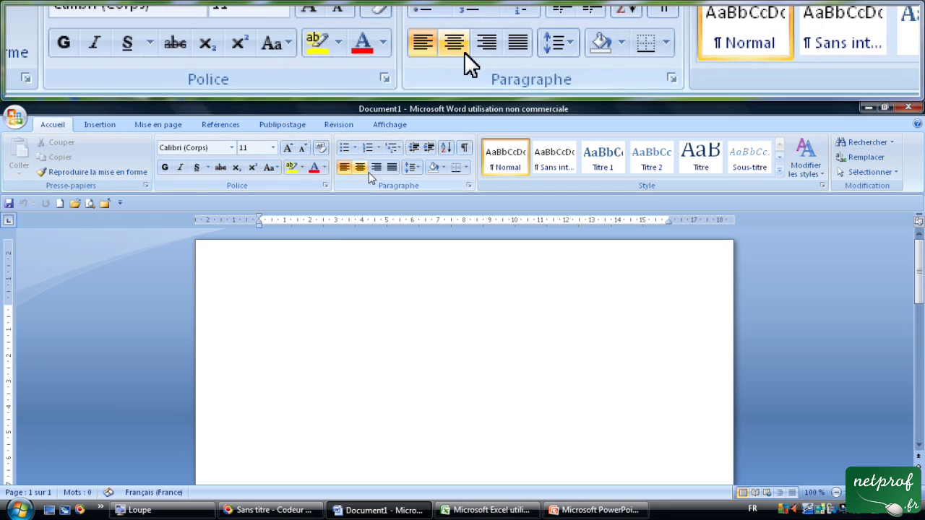
left_click(95, 127)
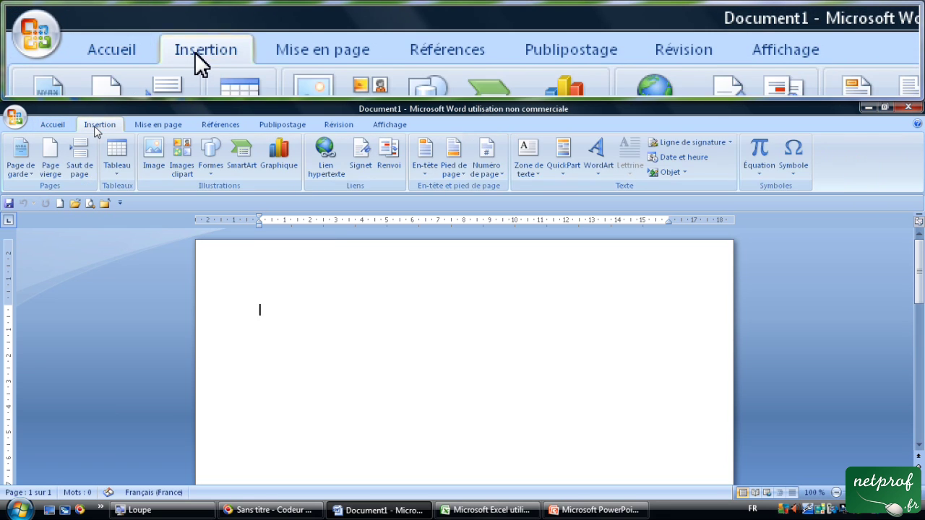
left_click(159, 128)
left_click(221, 128)
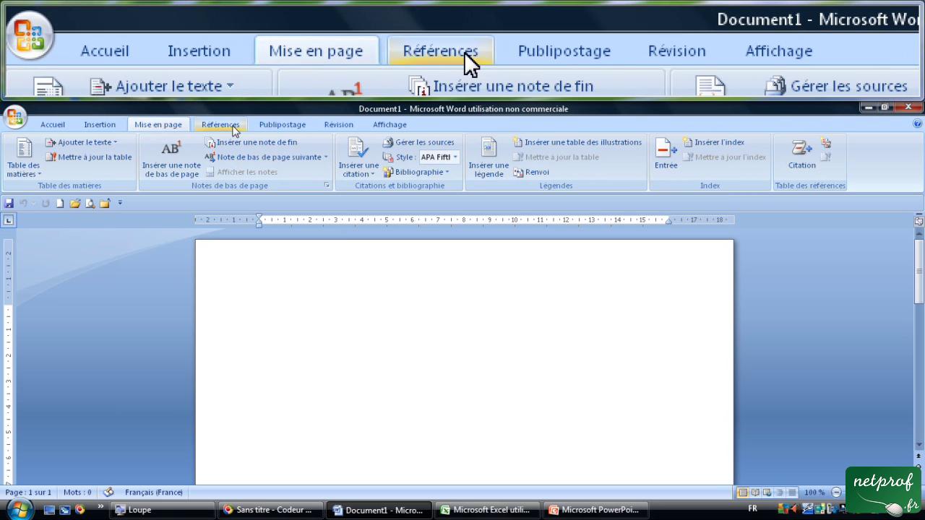
left_click(289, 127)
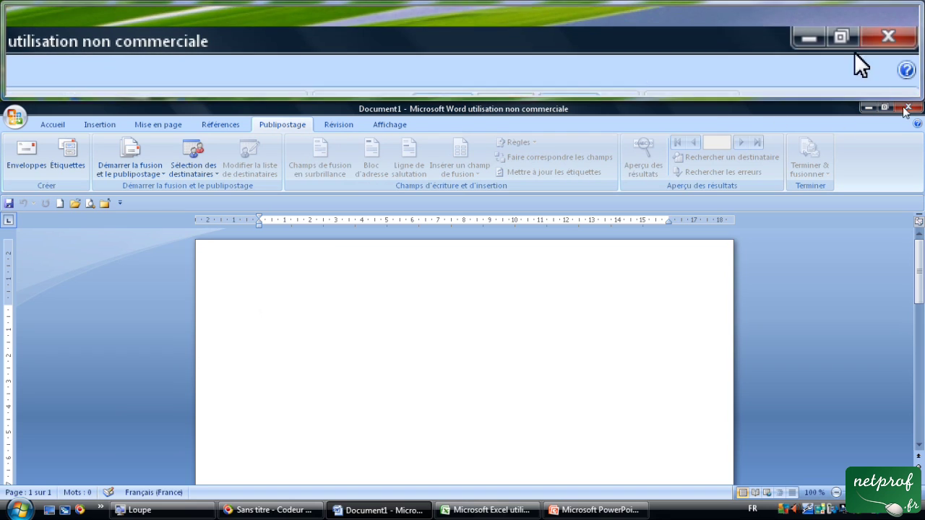
Minimize Word, bring Excel's Classeur1 forward maximized, and briefly view the Office button menu.
left_click(866, 109)
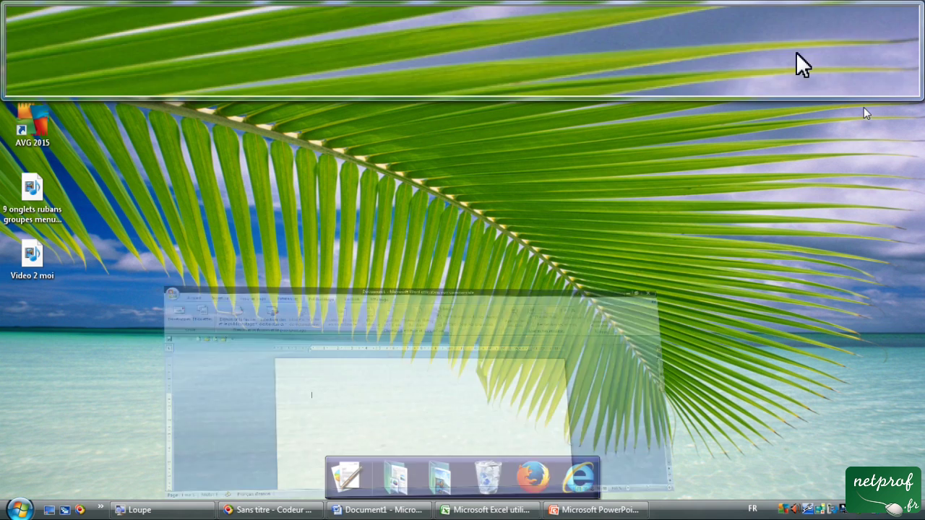
left_click(491, 510)
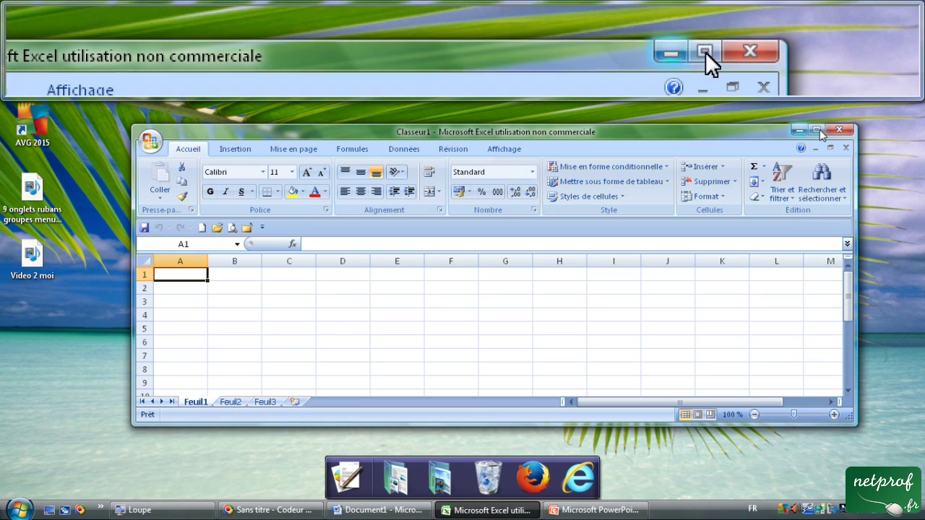
left_click(816, 129)
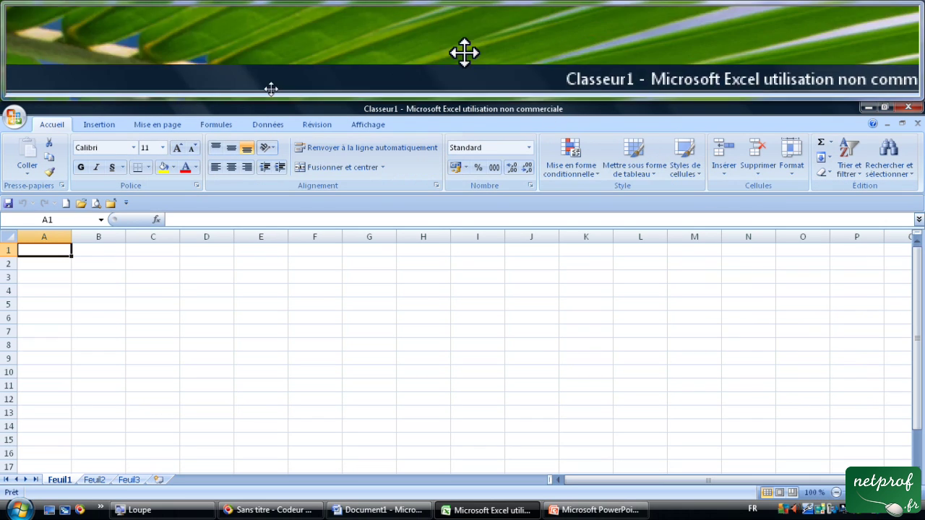
left_click(11, 118)
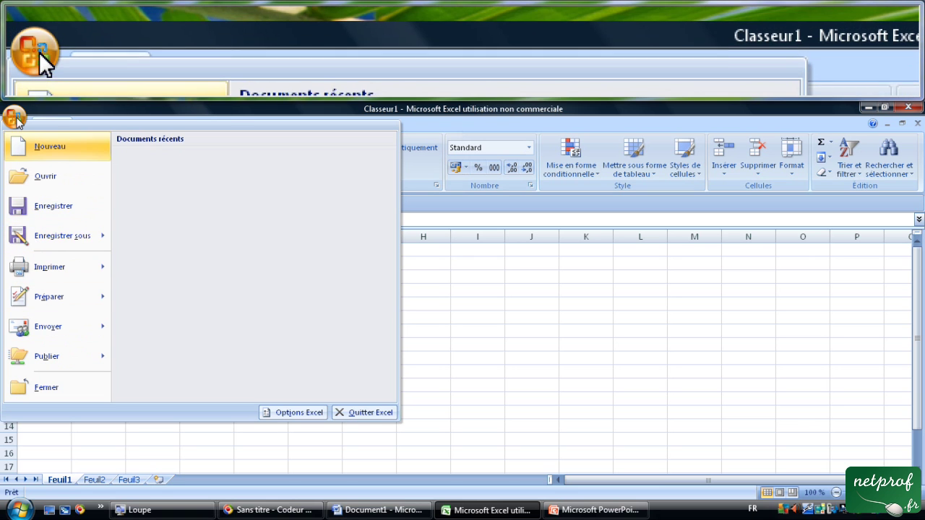
left_click(14, 118)
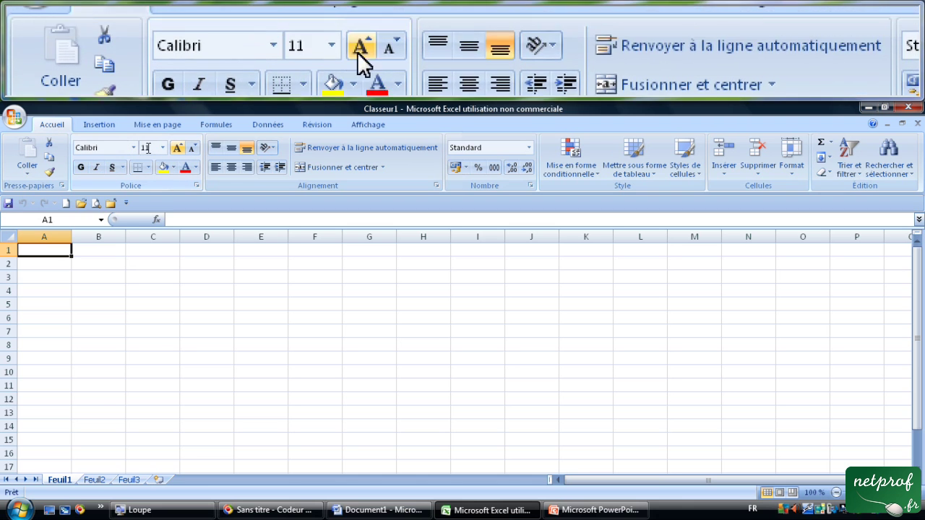
left_click(197, 186)
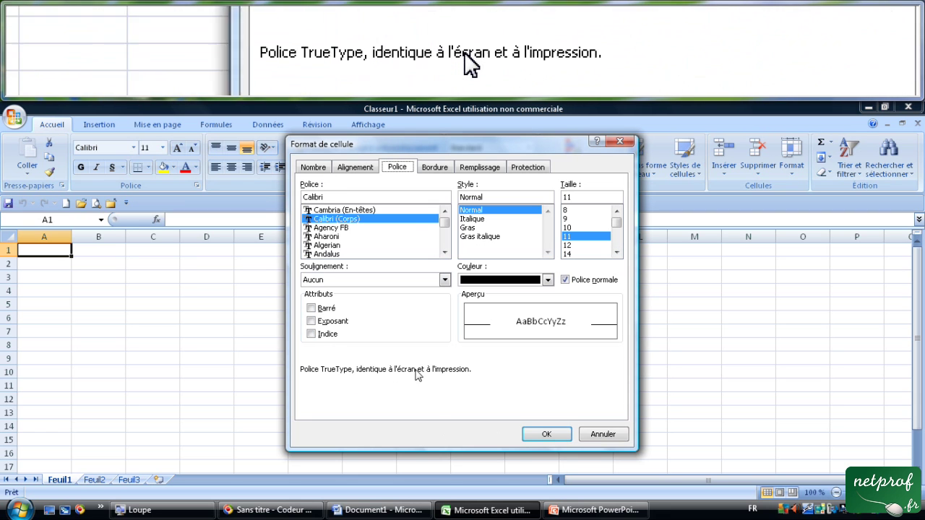
left_click(620, 141)
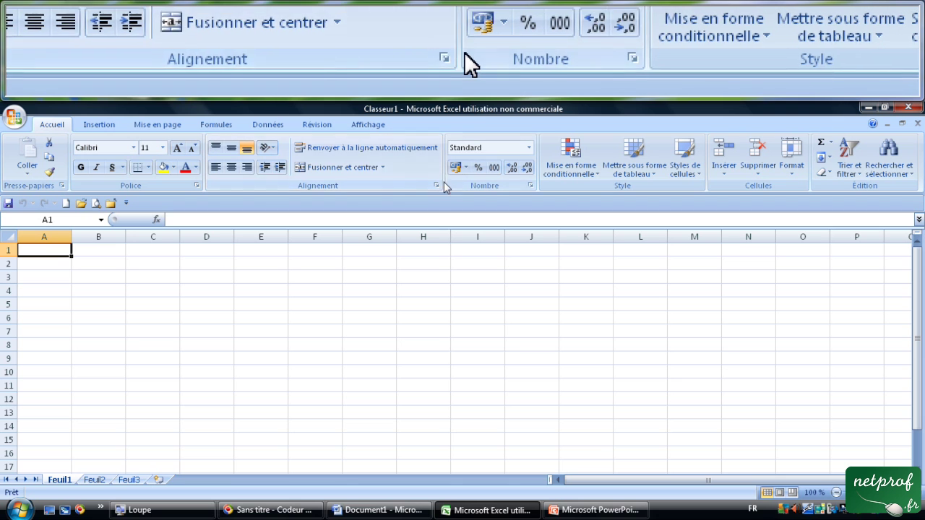
left_click(437, 187)
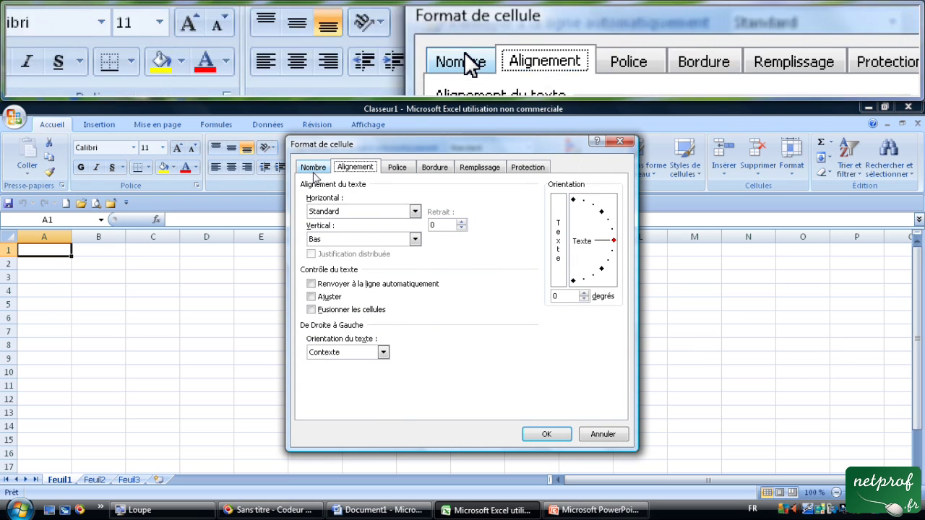
left_click(617, 143)
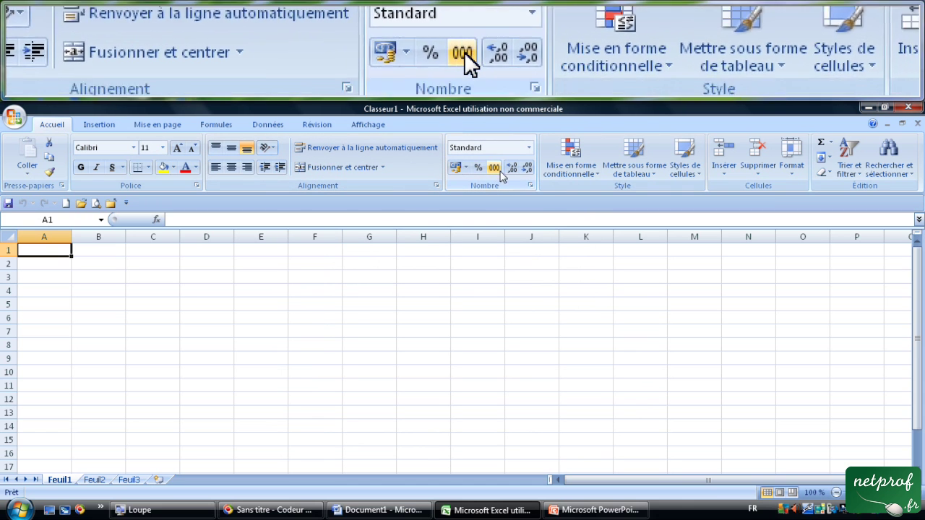
left_click(531, 187)
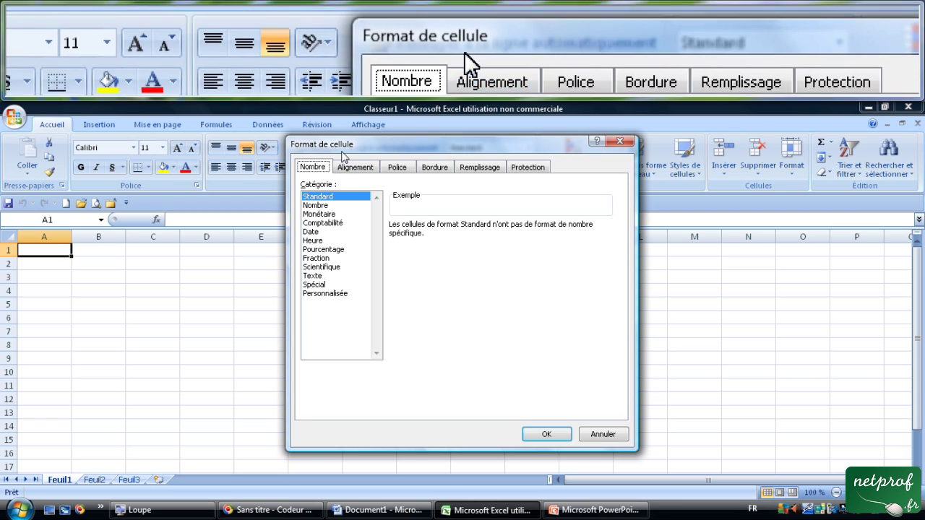
left_click(367, 170)
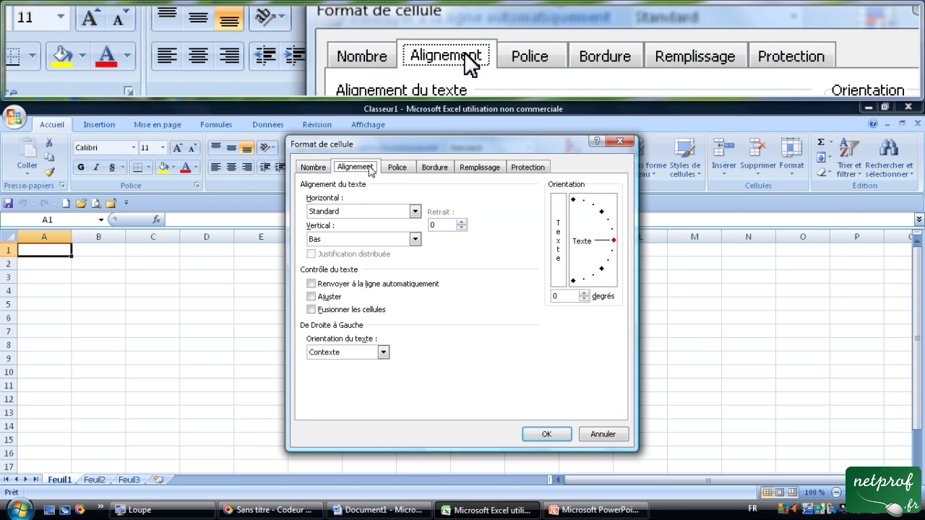
left_click(400, 168)
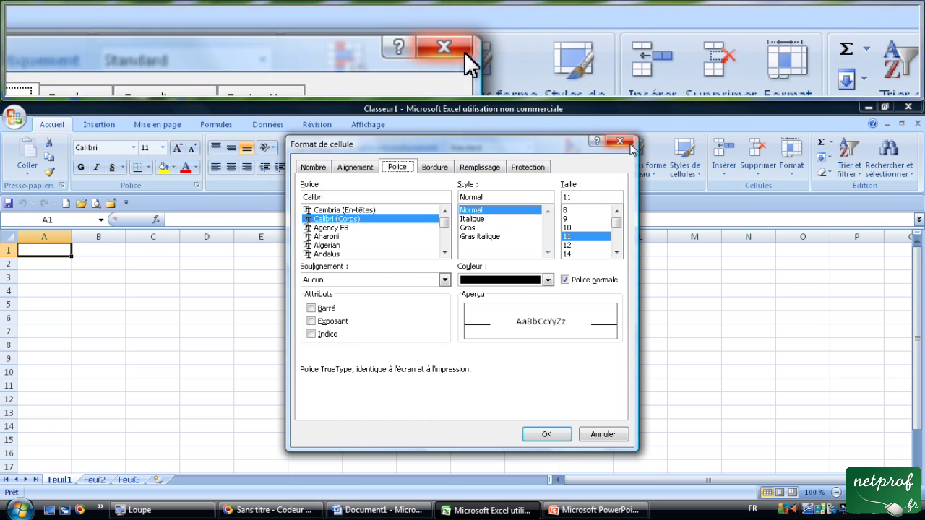
left_click(617, 145)
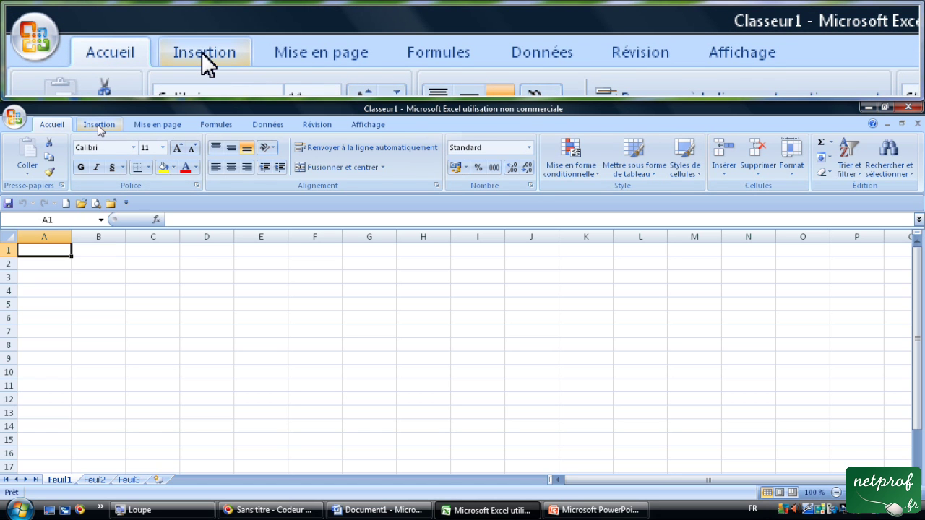
On Excel's Insertion tab, browse pie, area, stock, doughnut and radar chart types without inserting.
left_click(97, 125)
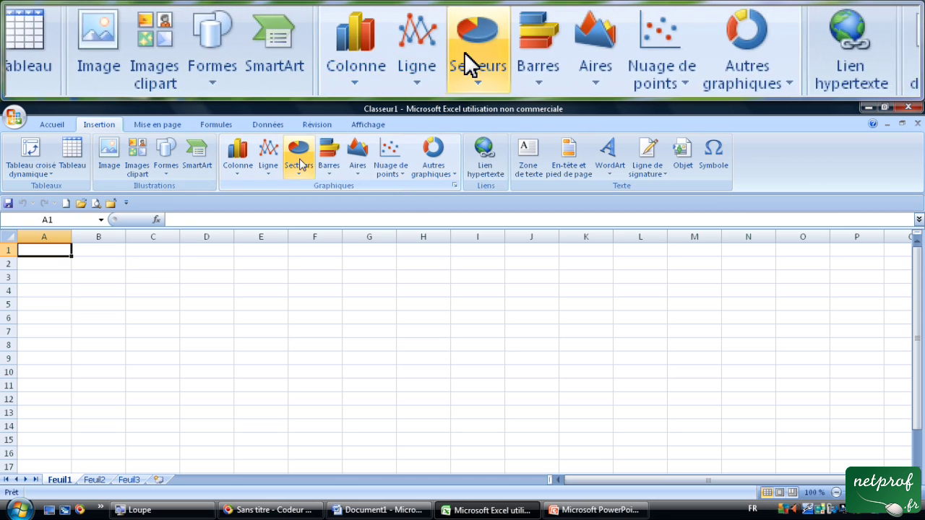
left_click(456, 186)
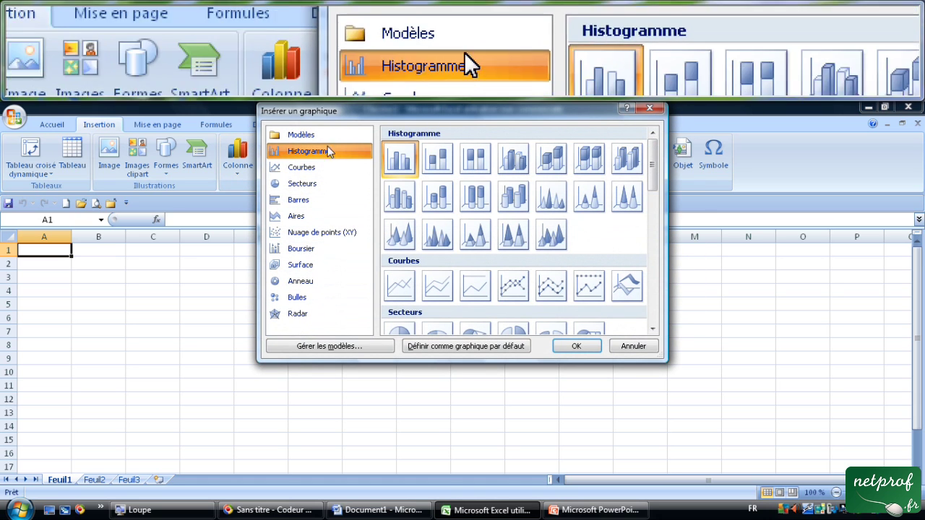
left_click(319, 183)
left_click(315, 216)
left_click(316, 250)
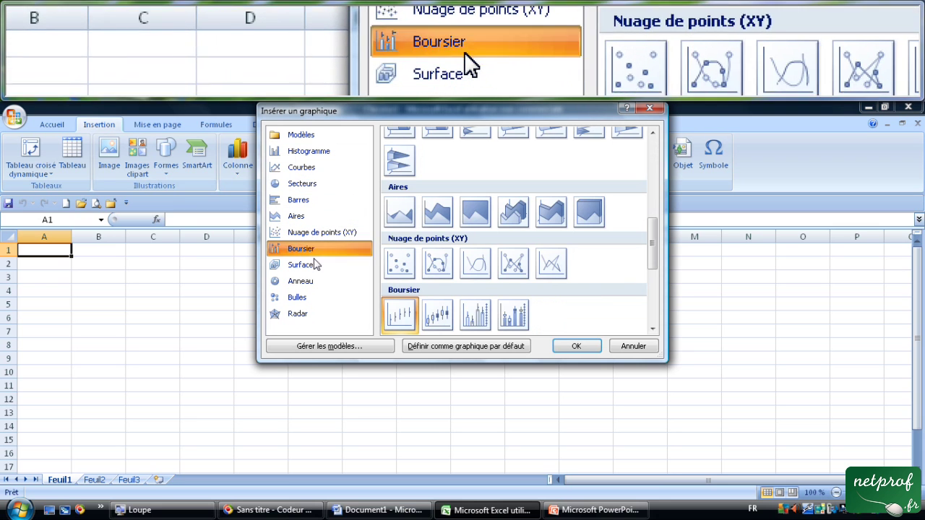
left_click(316, 282)
left_click(318, 312)
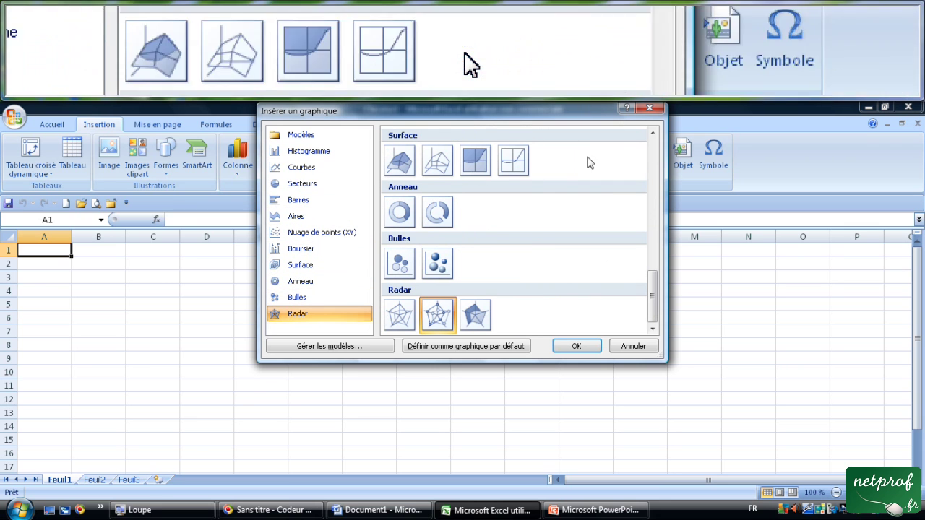
left_click(649, 107)
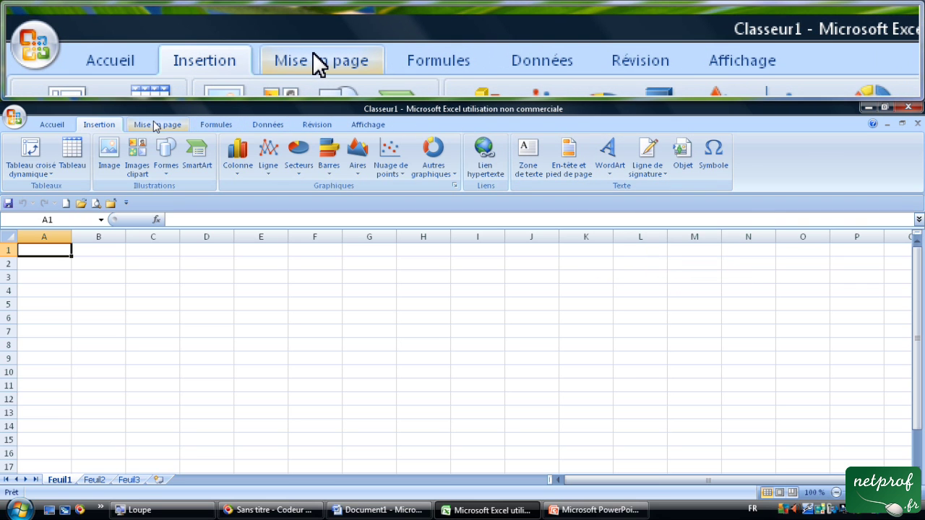
left_click(154, 125)
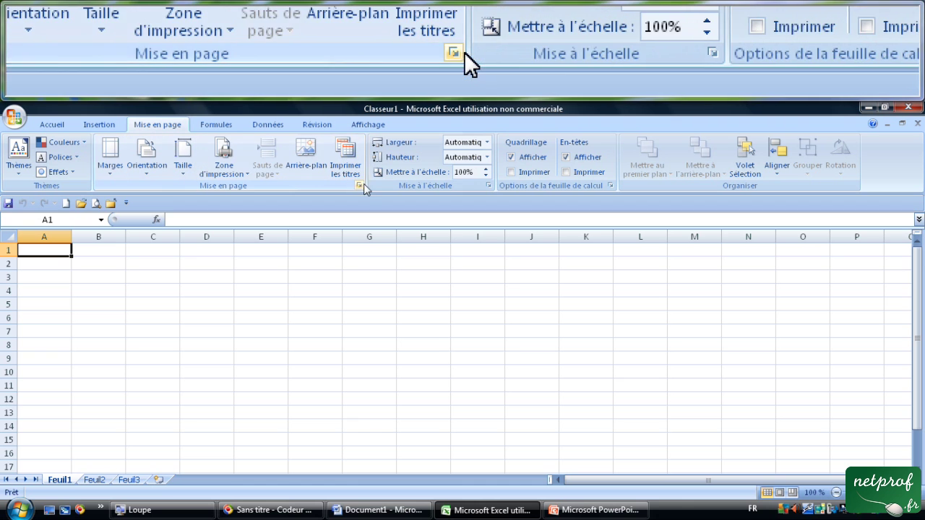
left_click(359, 186)
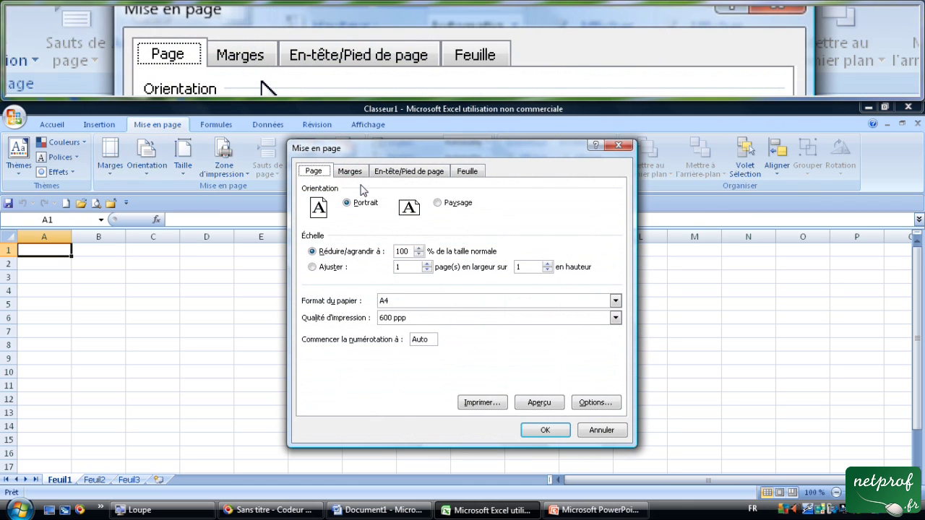
left_click(623, 145)
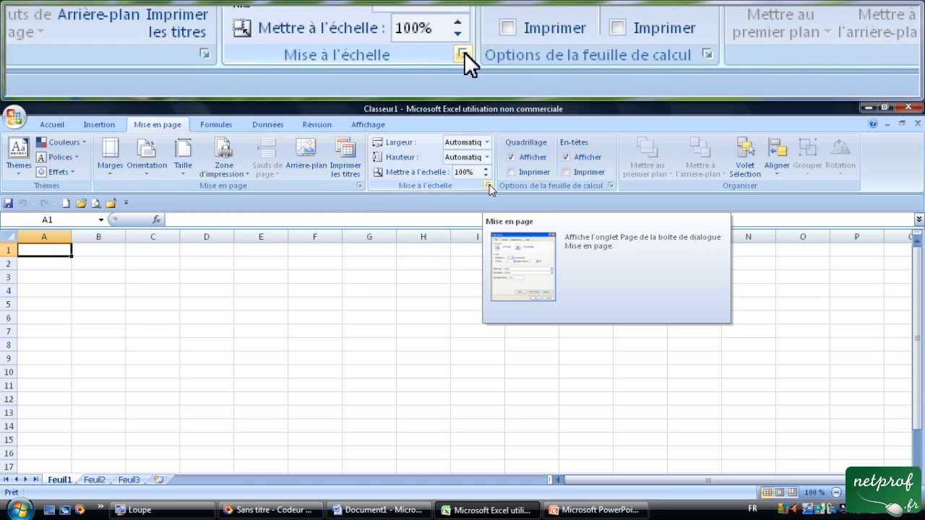
left_click(489, 187)
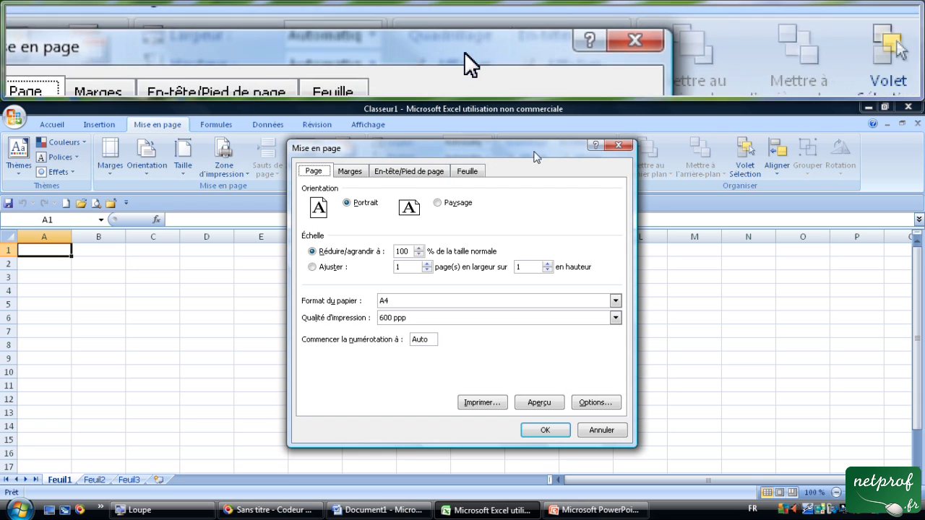
left_click(608, 147)
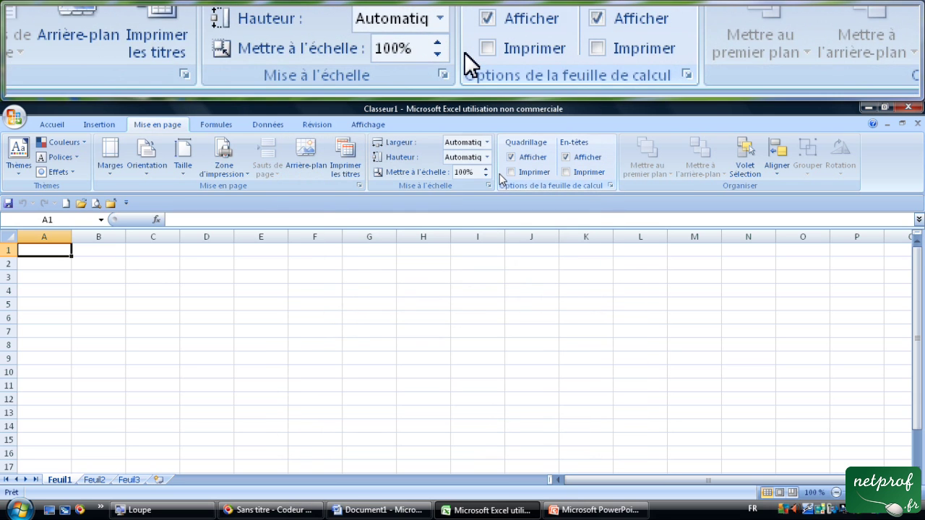
left_click(610, 186)
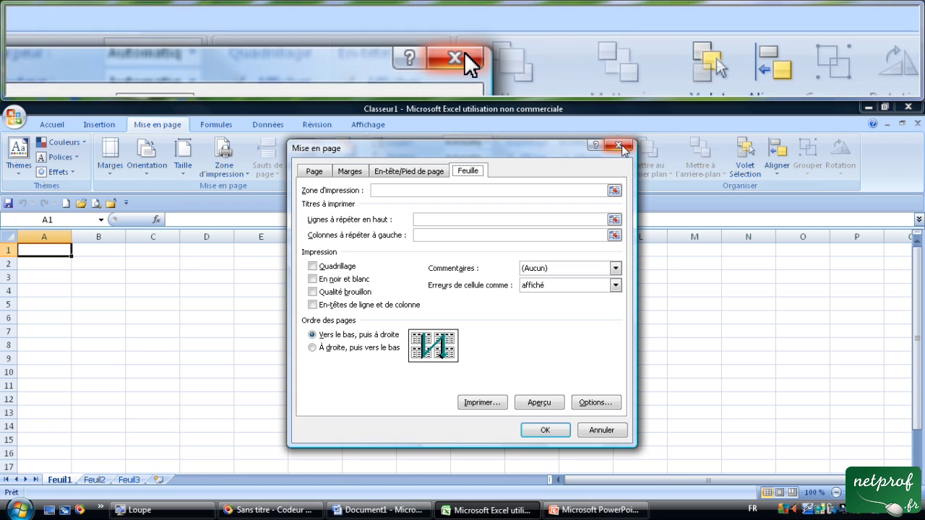
left_click(619, 146)
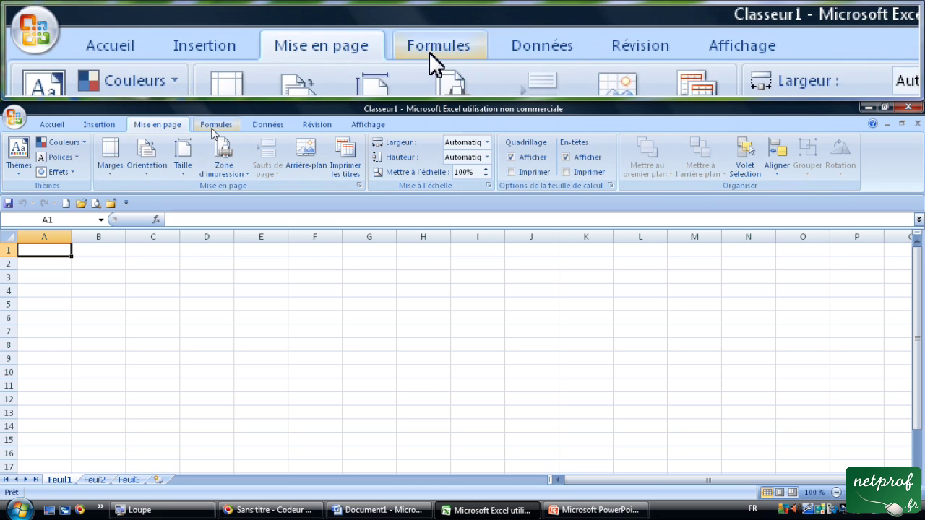
View the Formules tab, then the Données tab, checking the Plan outline settings.
left_click(224, 125)
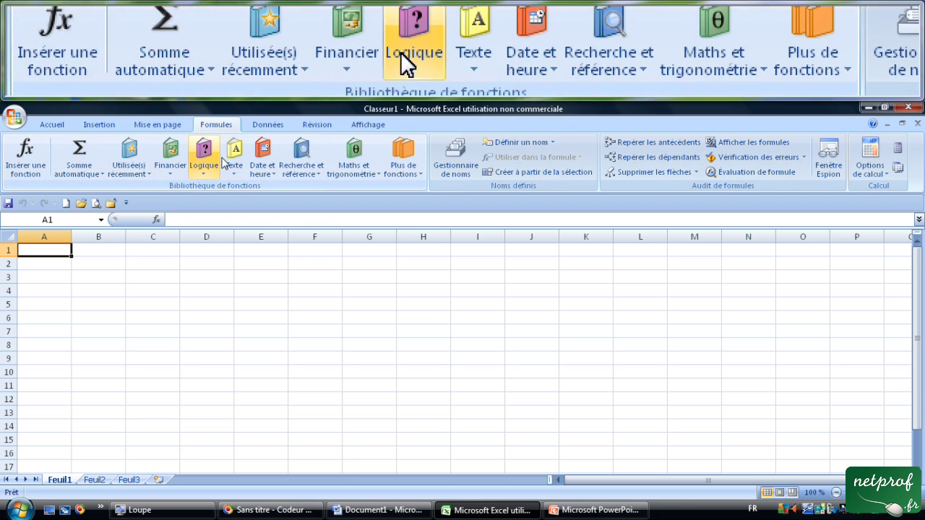
left_click(277, 128)
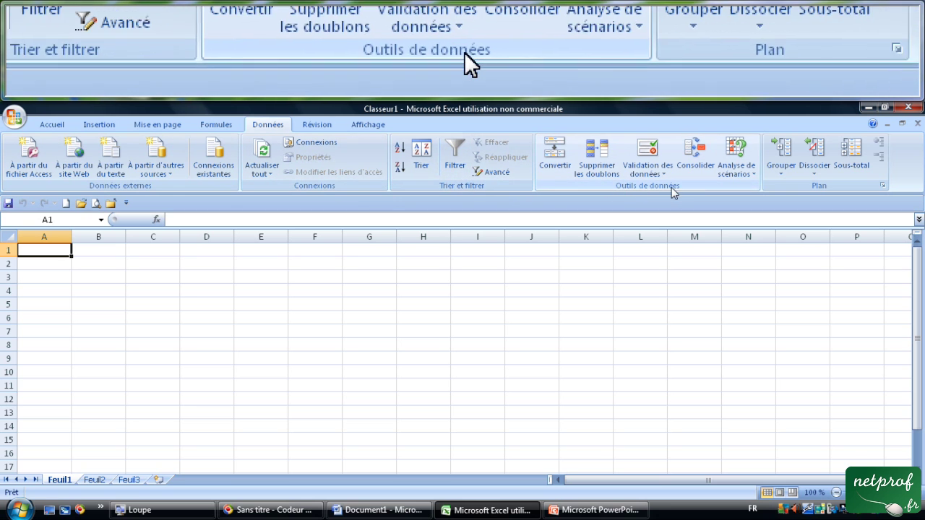
left_click(882, 186)
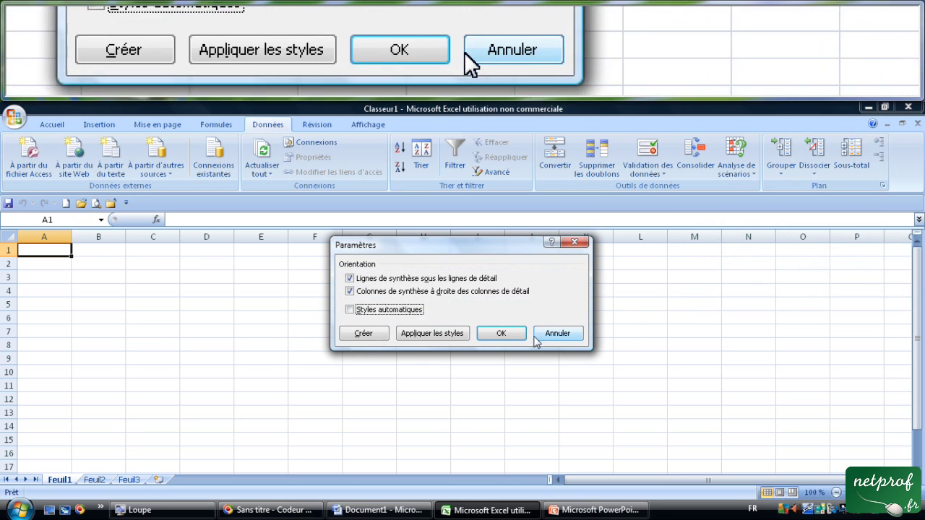
left_click(573, 244)
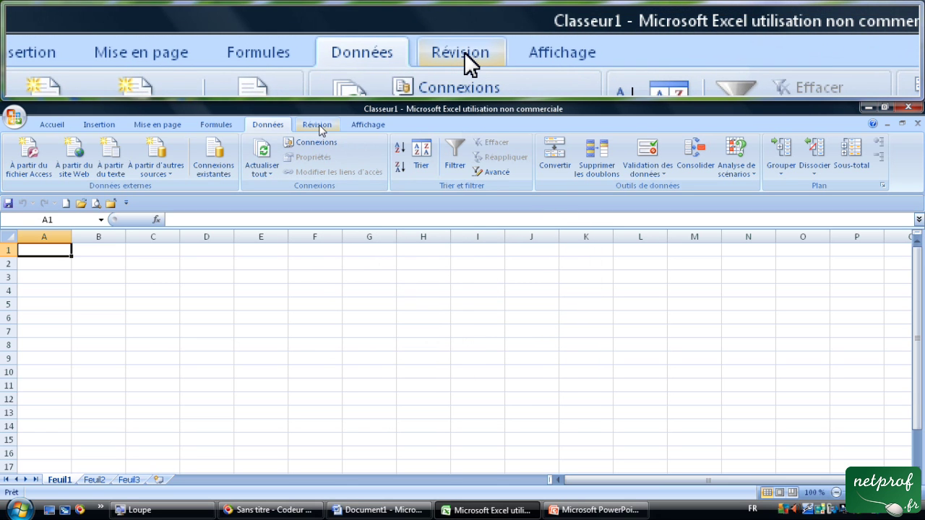
Show Excel's Révision review commands, then its Affichage view commands.
left_click(318, 126)
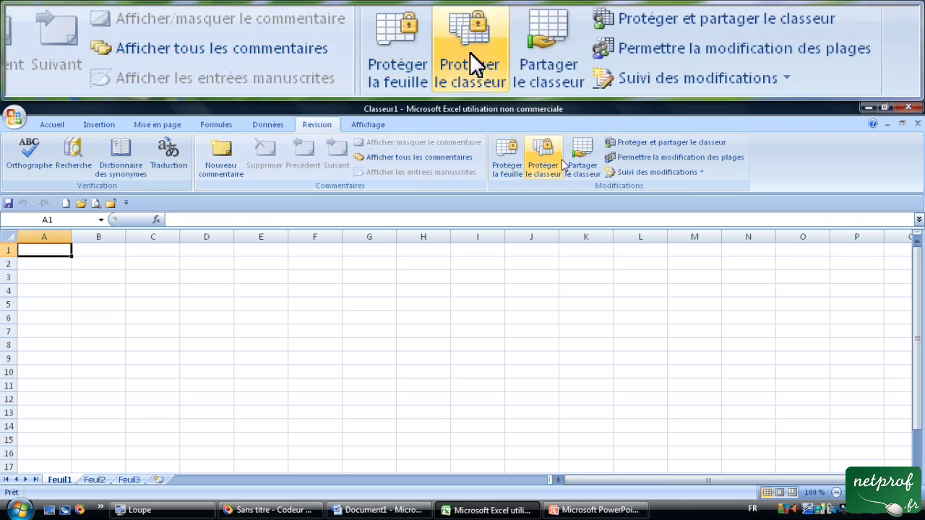
left_click(370, 126)
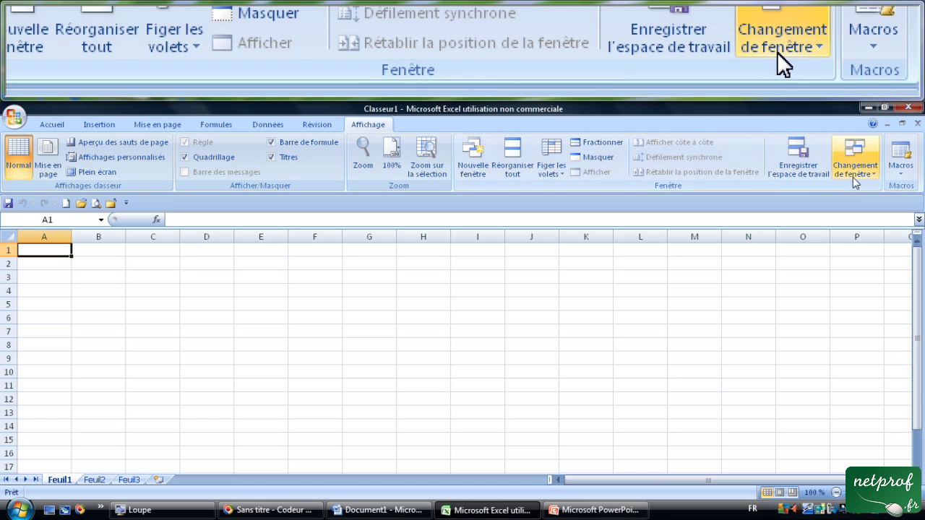
Cycle through the Accueil, Insertion, Mise en page, Formules and Données tabs in turn.
left_click(53, 126)
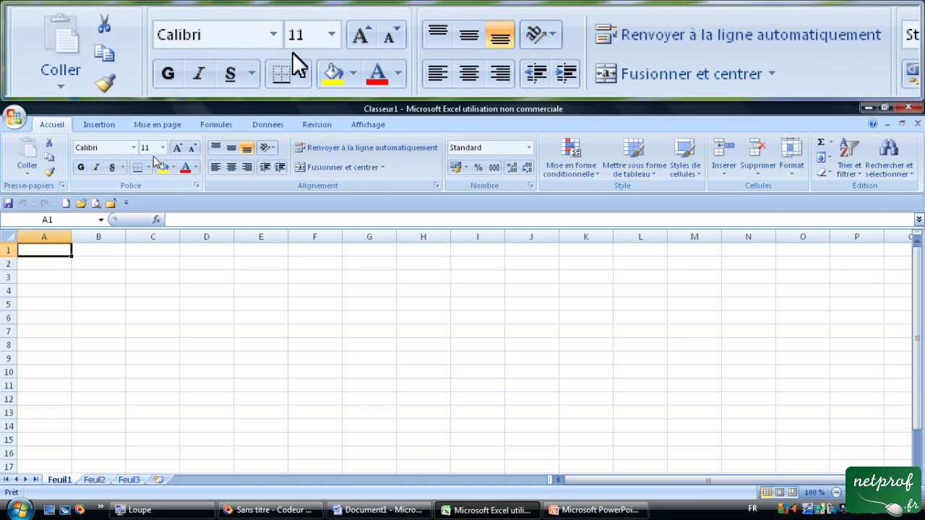
left_click(94, 125)
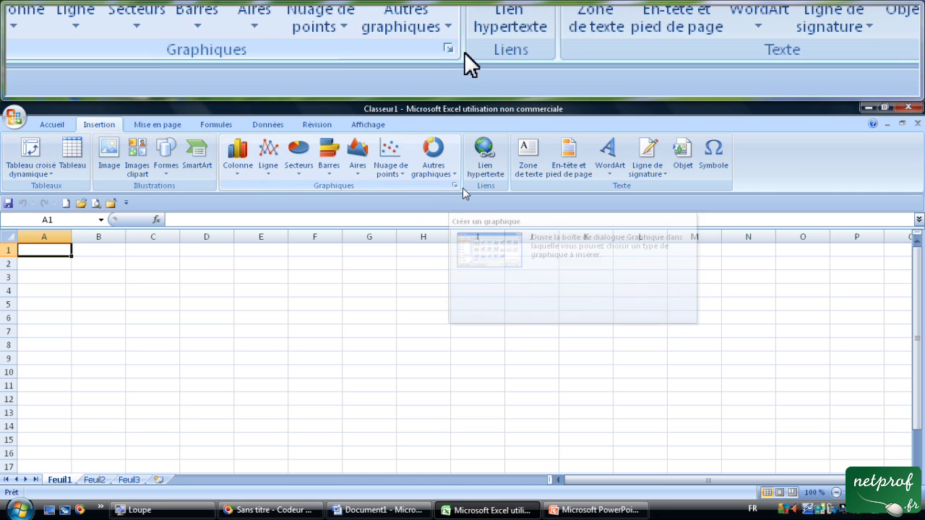
left_click(189, 126)
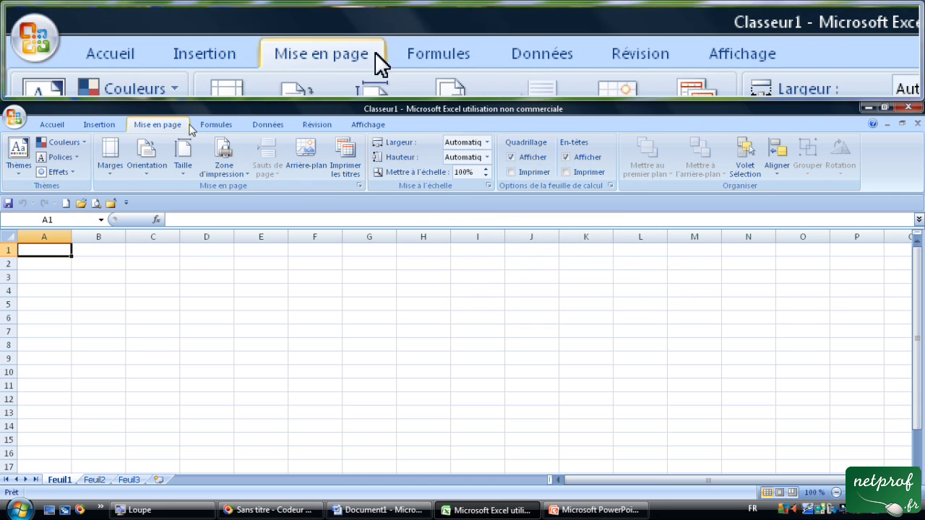
left_click(204, 126)
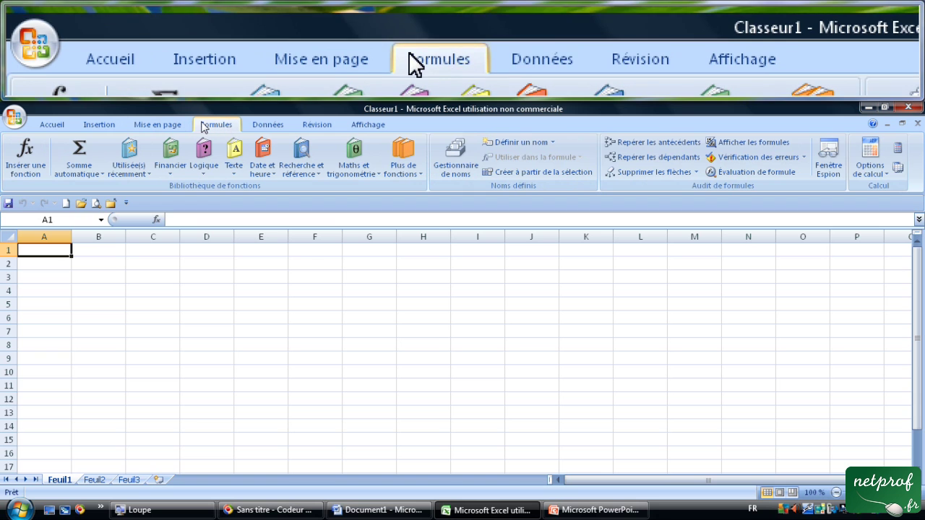
left_click(265, 126)
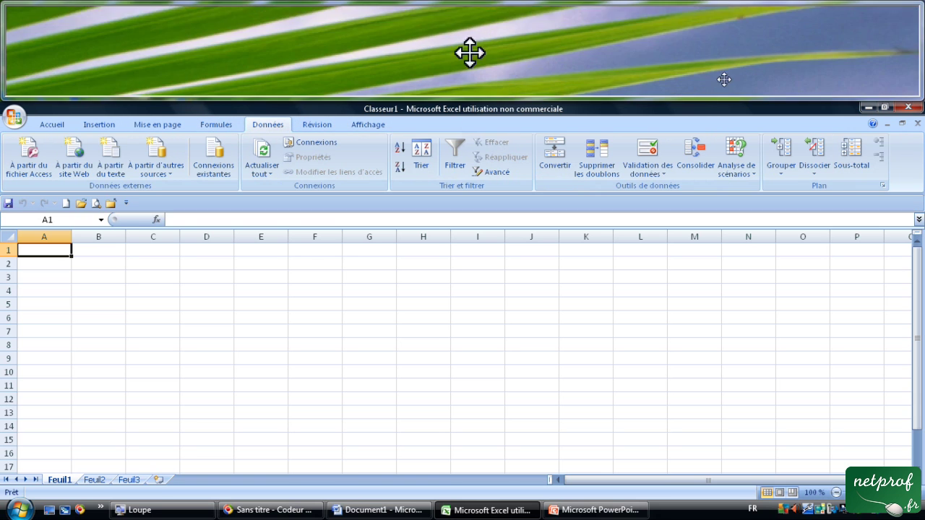
Minimize Excel, bring PowerPoint's blank Présentation1 to the front, and open its Office menu.
left_click(870, 108)
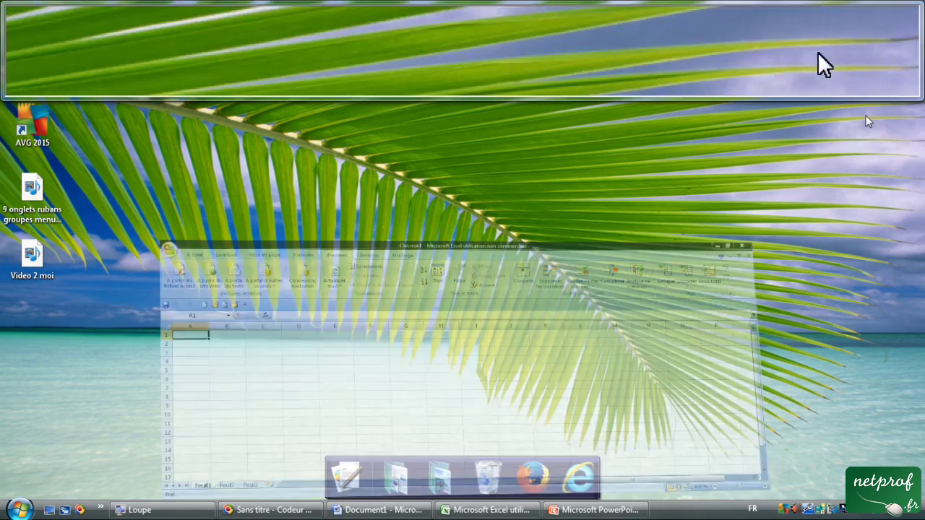
left_click(358, 490)
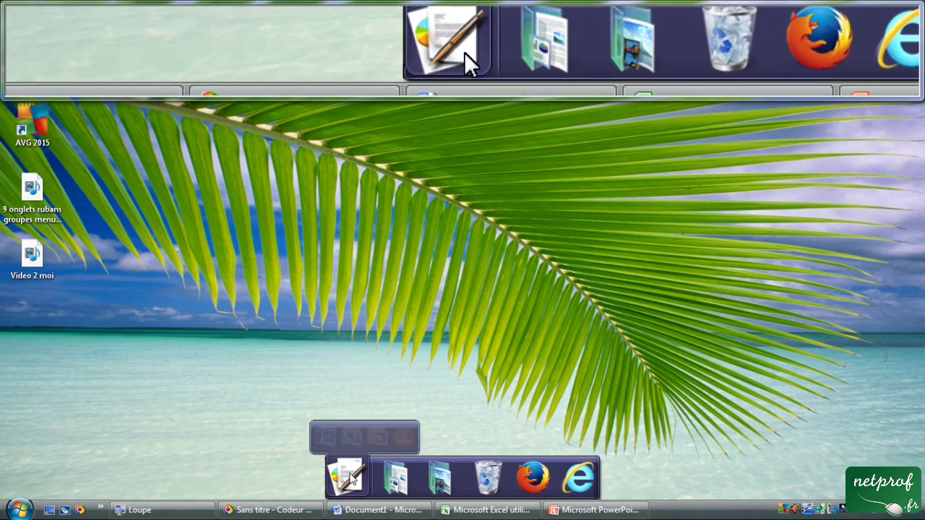
left_click(596, 510)
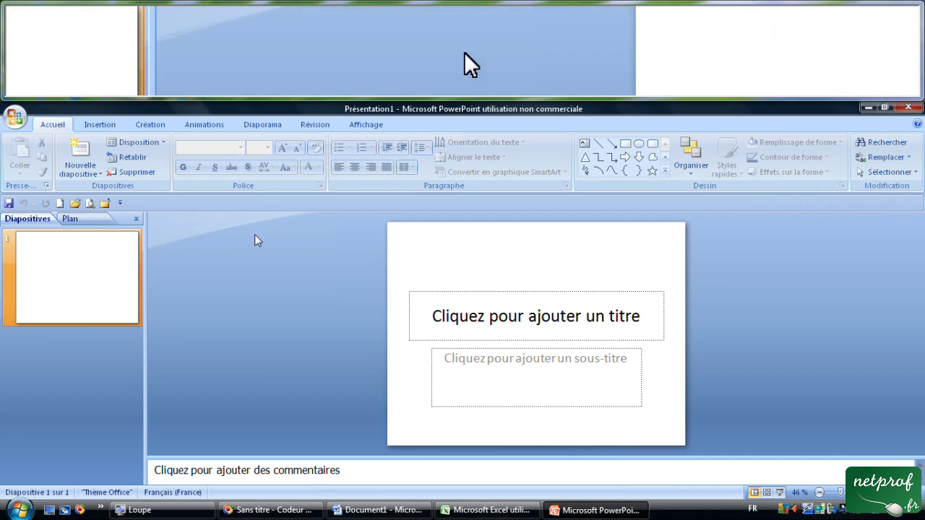
left_click(18, 117)
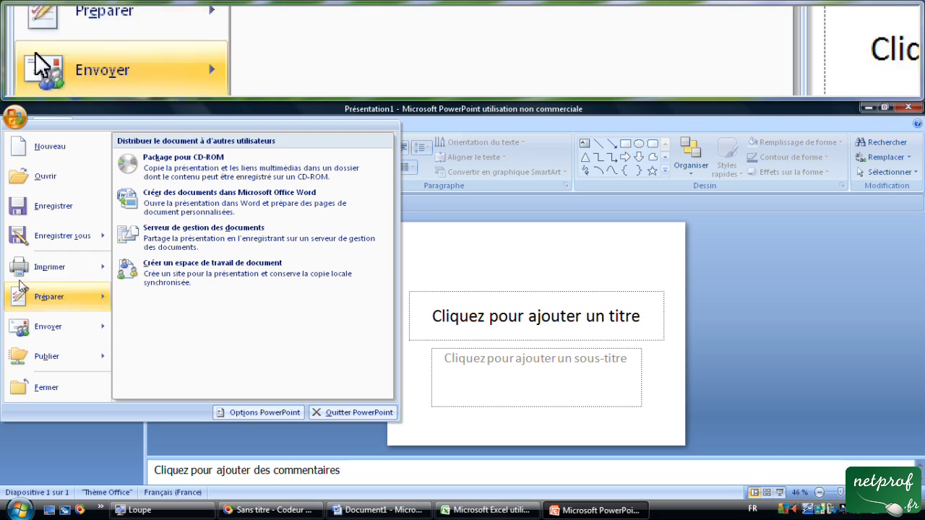
Dismiss the Office menu to return to the Accueil tab.
left_click(12, 120)
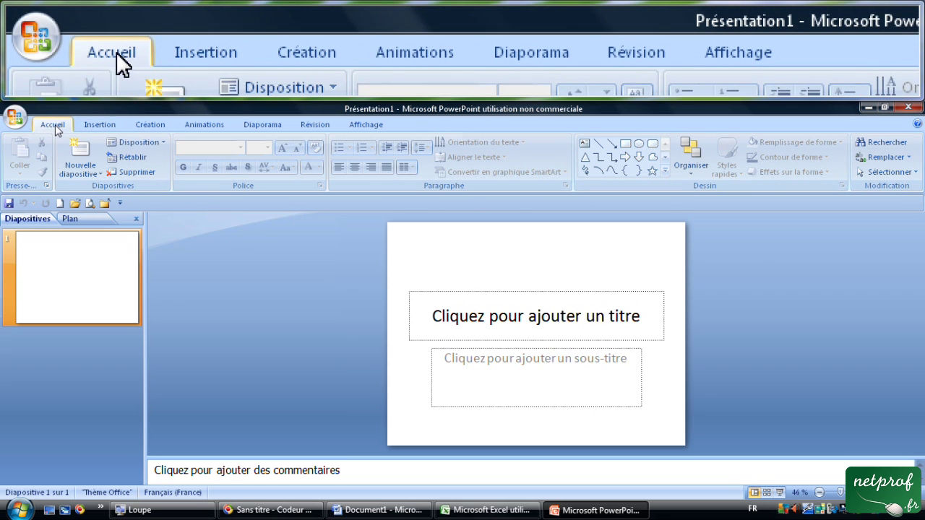
Switch to the Insertion tab showing tables, illustrations, links, text, movie and sound.
left_click(93, 125)
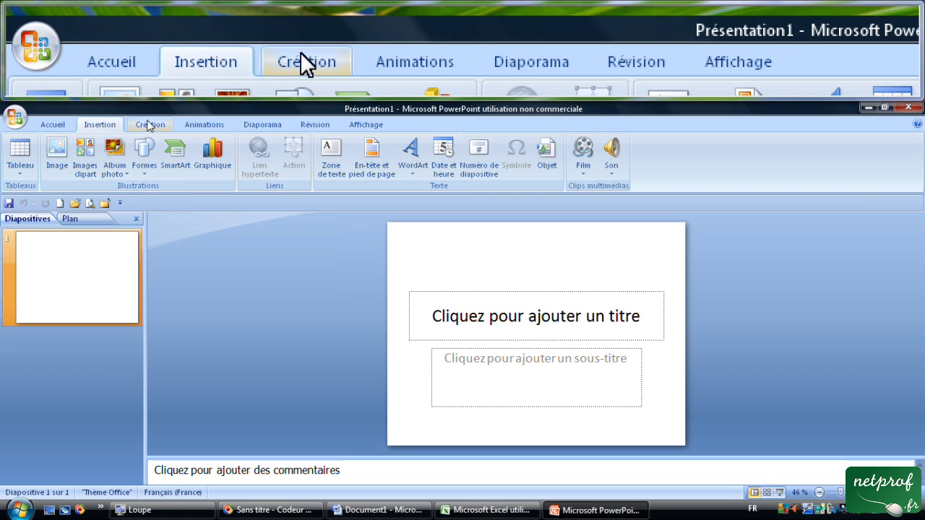
Show the Création tab and briefly open, then close, the Arrière-plan background settings.
left_click(147, 125)
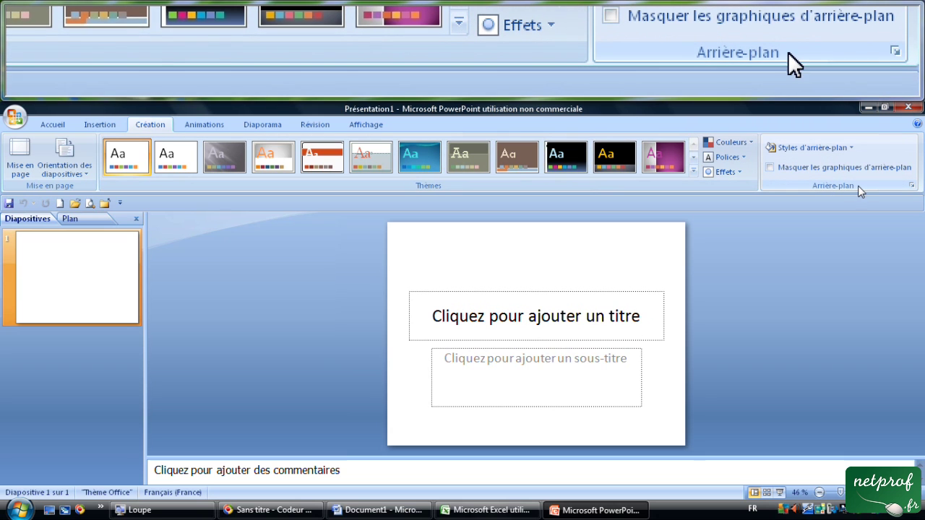
left_click(912, 186)
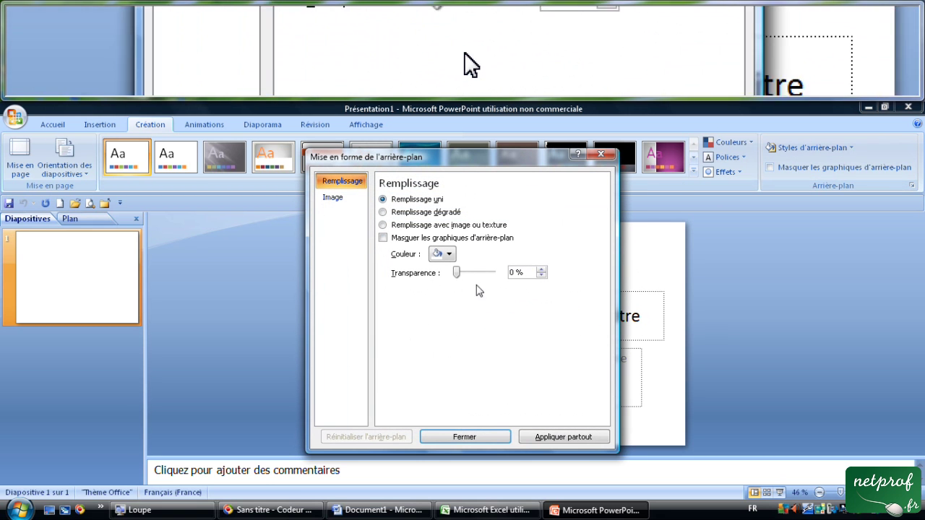
left_click(600, 154)
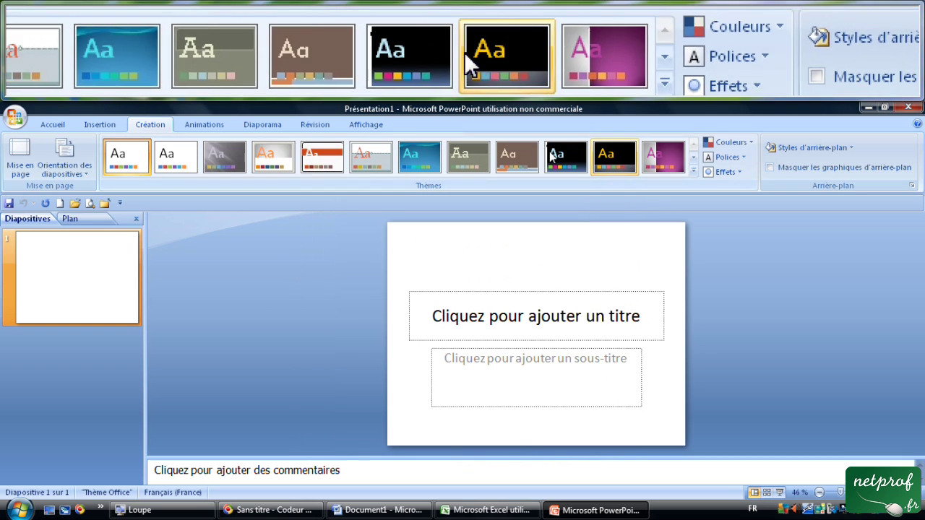
View the Animations transition options, then the Diaporama slide show commands.
left_click(203, 124)
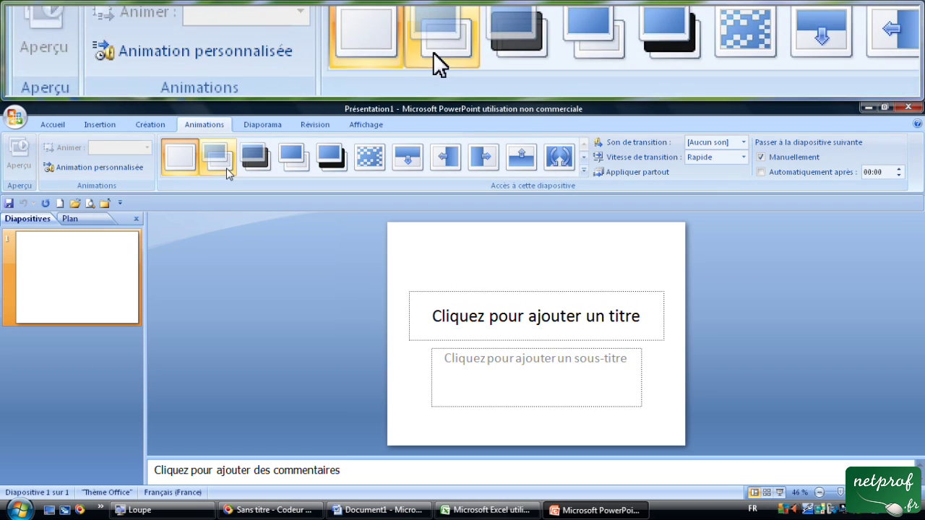
left_click(260, 125)
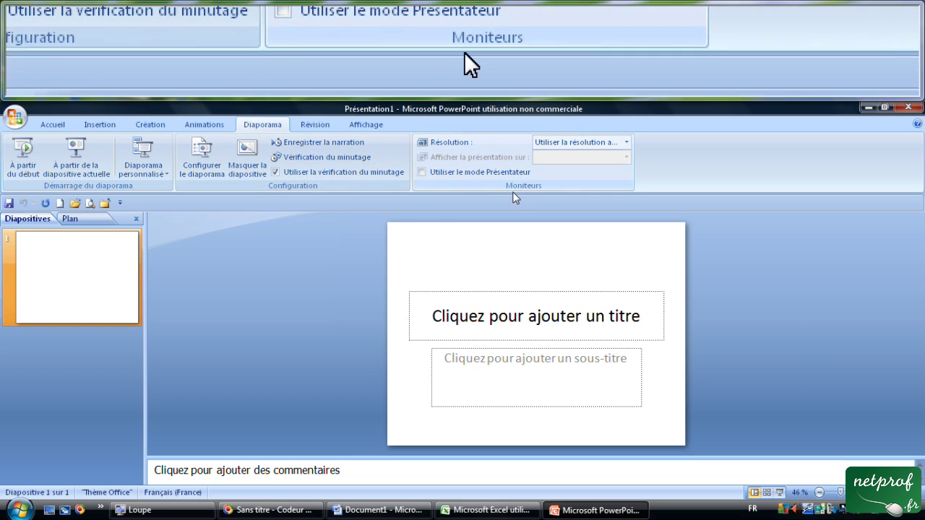
Glance at the Révision and Affichage tabs, then close PowerPoint.
left_click(315, 125)
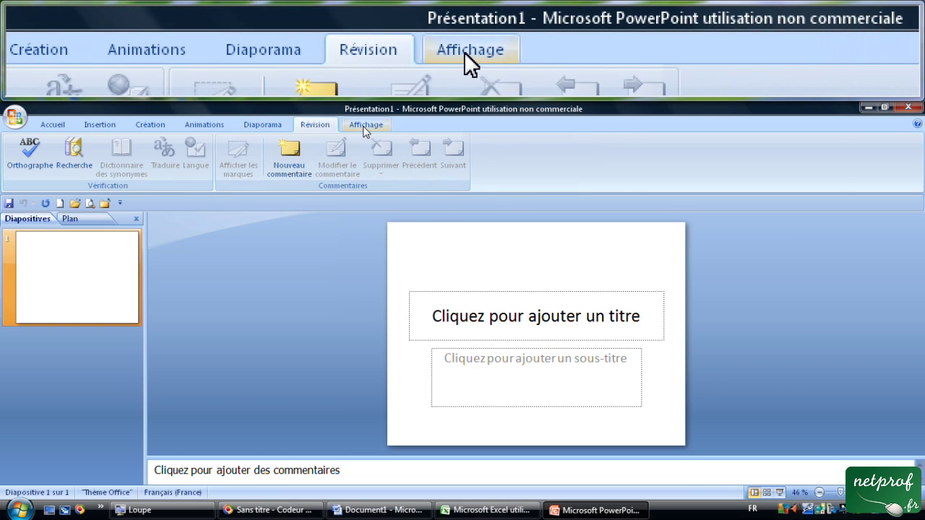
left_click(362, 126)
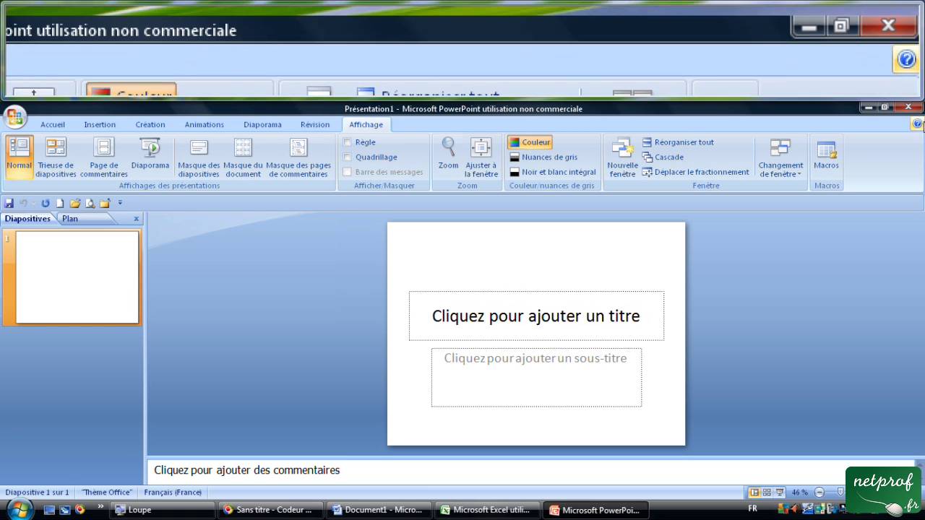
left_click(916, 108)
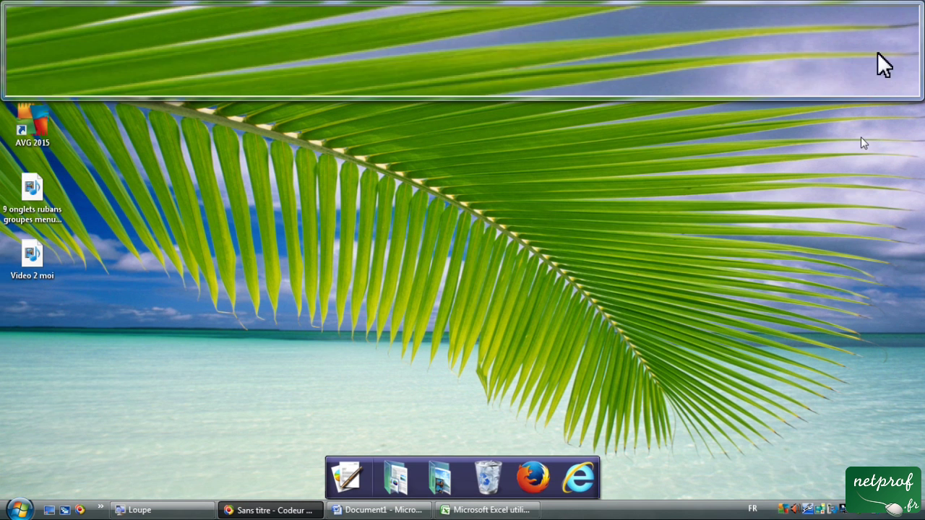